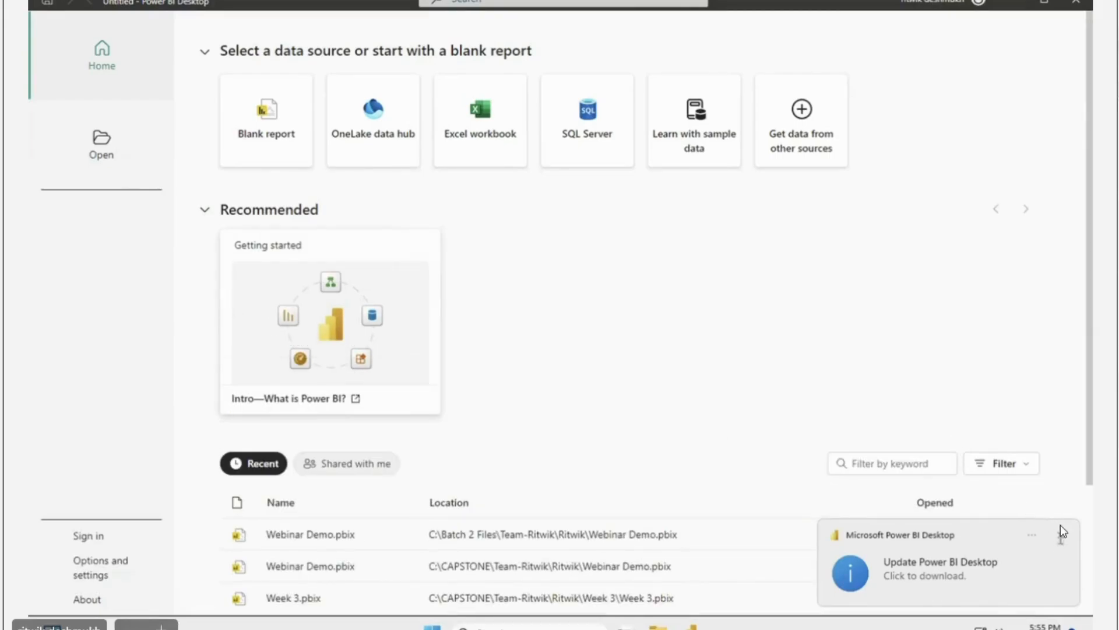
Step: Start a blank report and look over the list of common data sources
{"action": "left_click", "coordinate": [255, 138]}
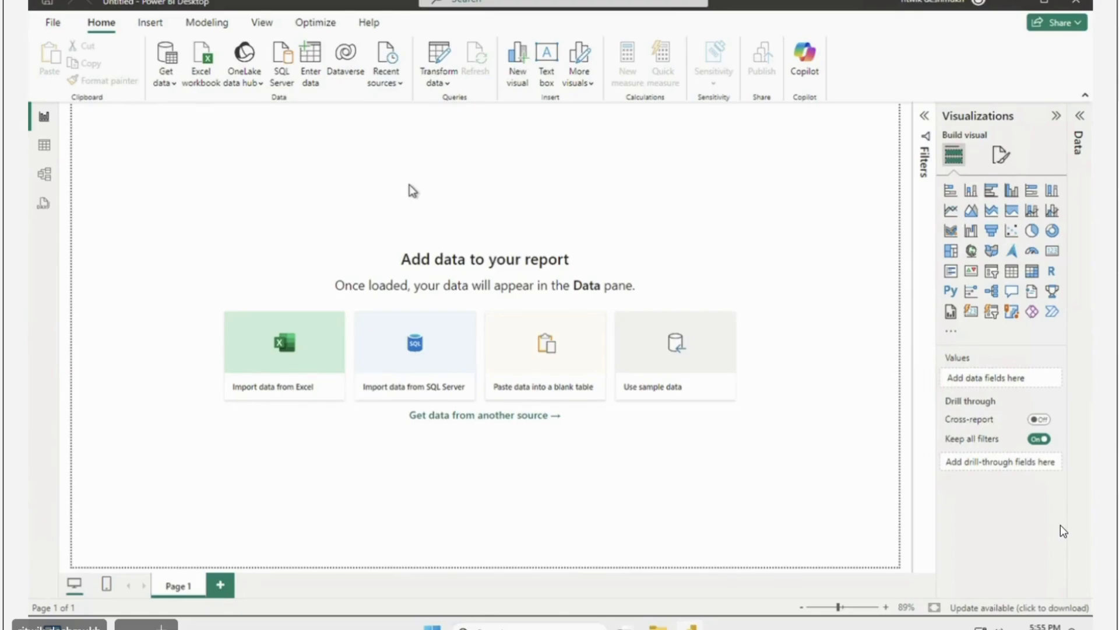
{"action": "left_click", "coordinate": [166, 82]}
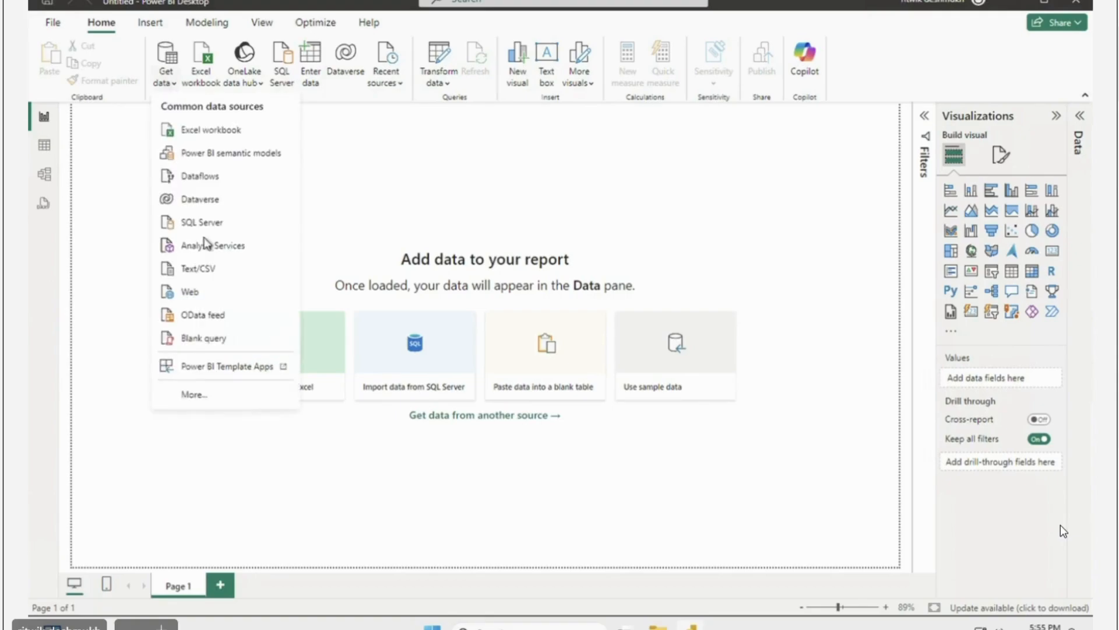
{"action": "left_click", "coordinate": [133, 188]}
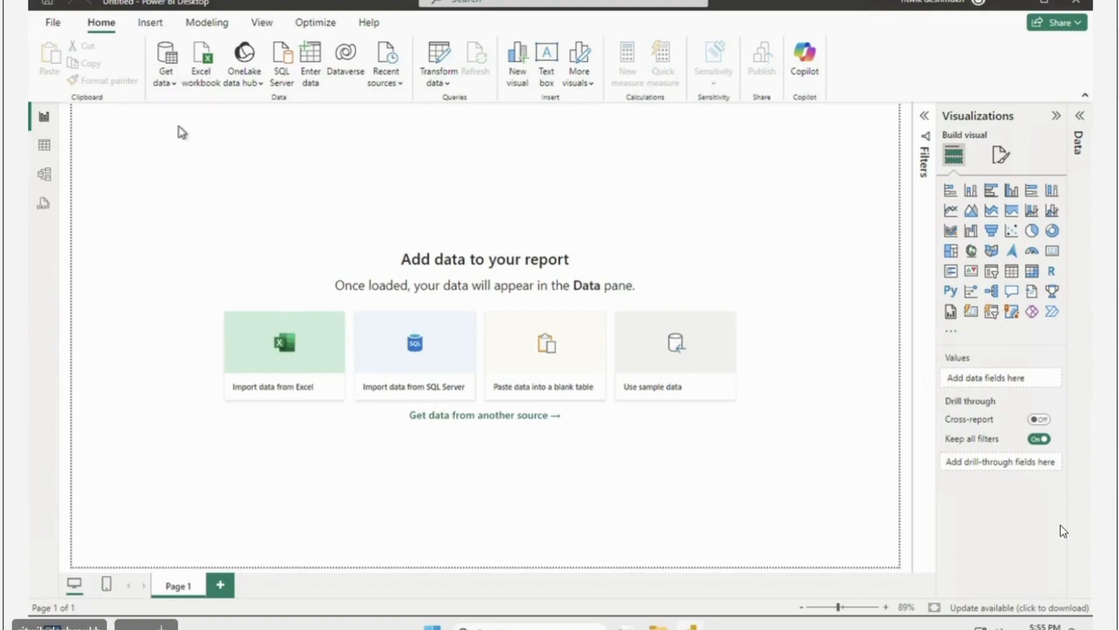
Step: Import the Category table from the Excel workbook Category.xlsx in the DemoData folder
{"action": "left_click", "coordinate": [201, 86]}
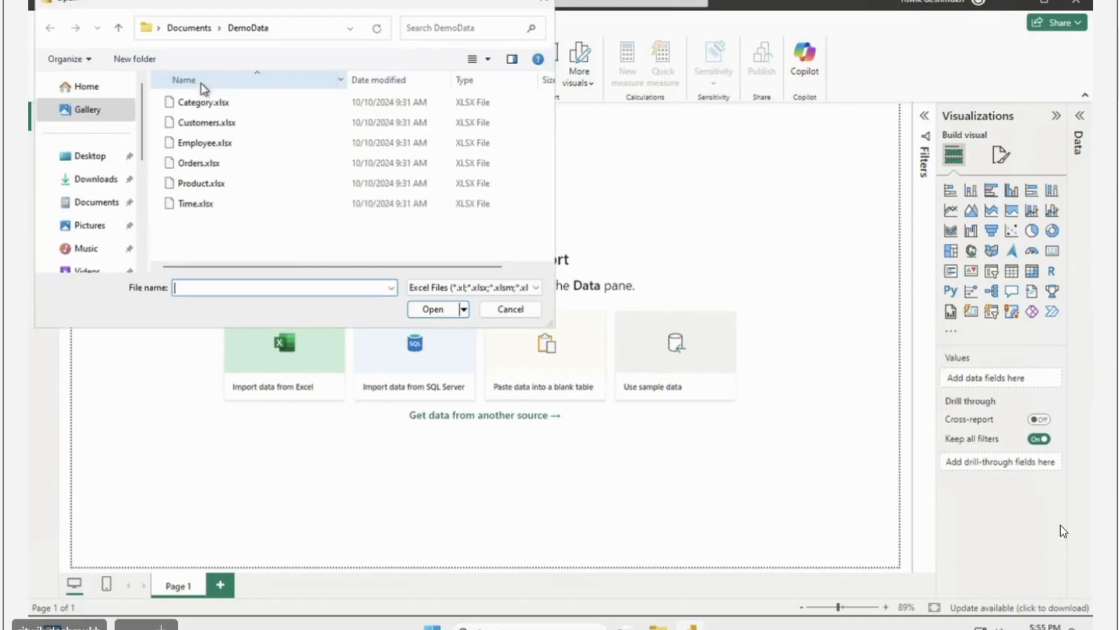
{"action": "left_click", "coordinate": [243, 106]}
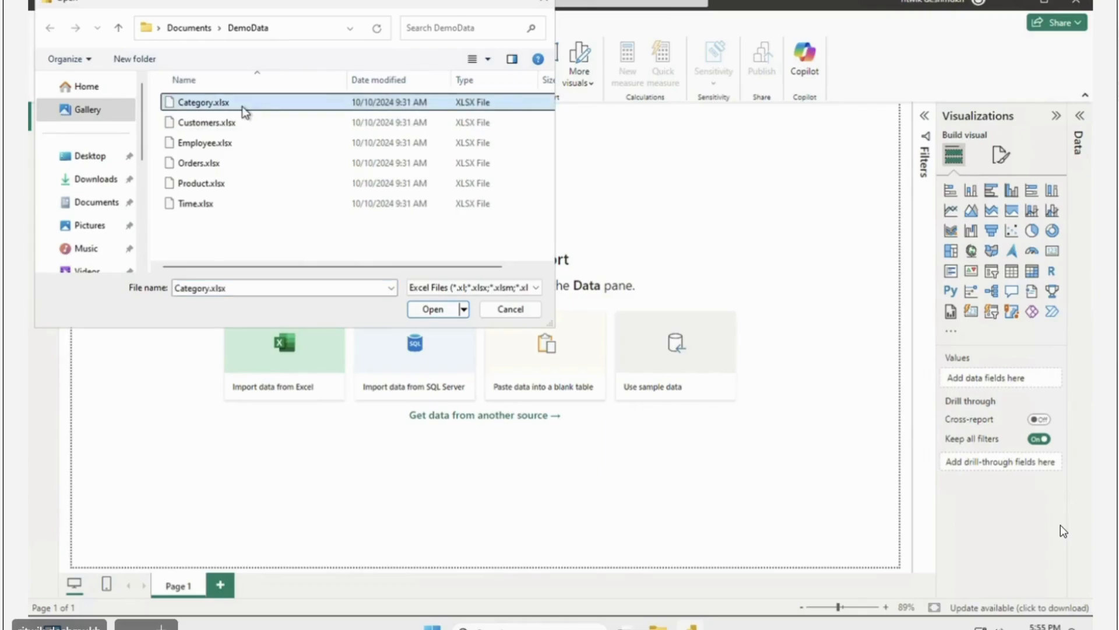
{"action": "left_click", "coordinate": [433, 309]}
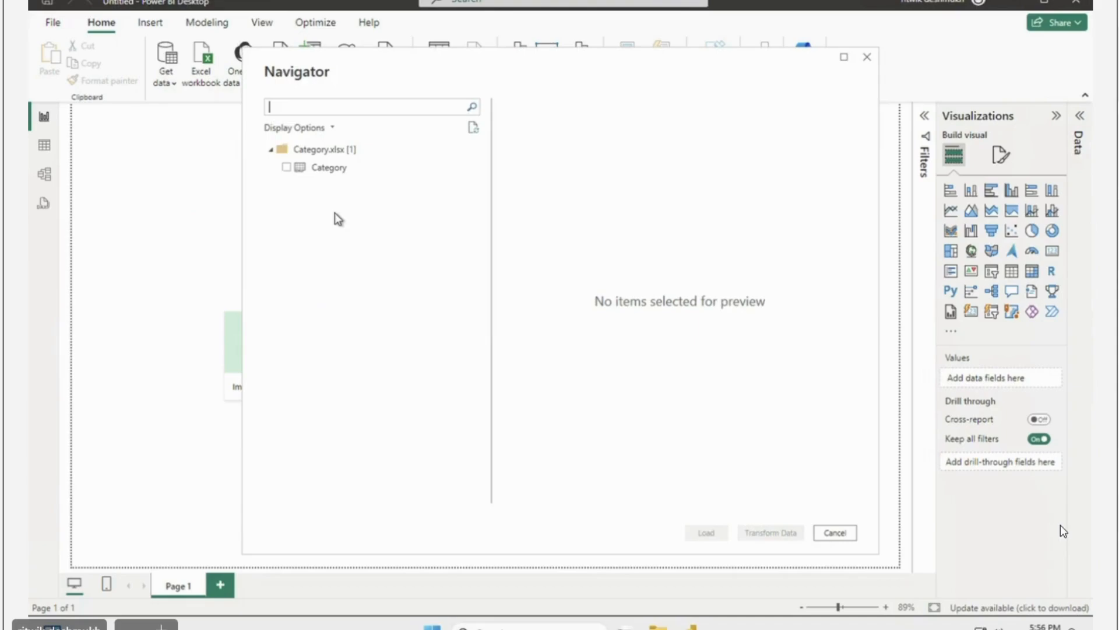
{"action": "left_click", "coordinate": [285, 167]}
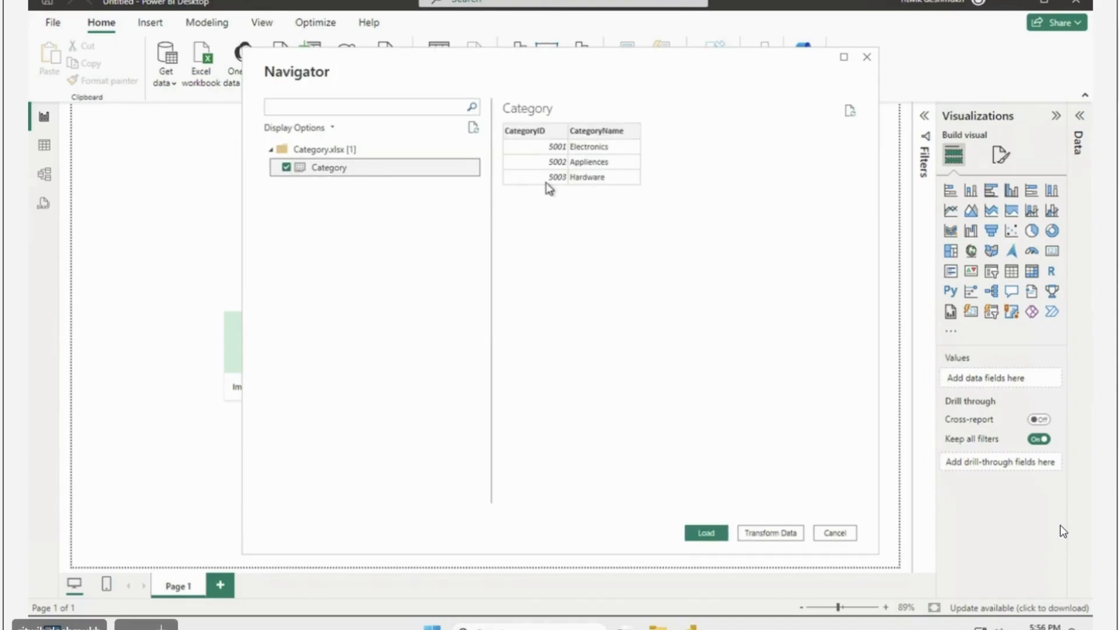
{"action": "left_click", "coordinate": [707, 533]}
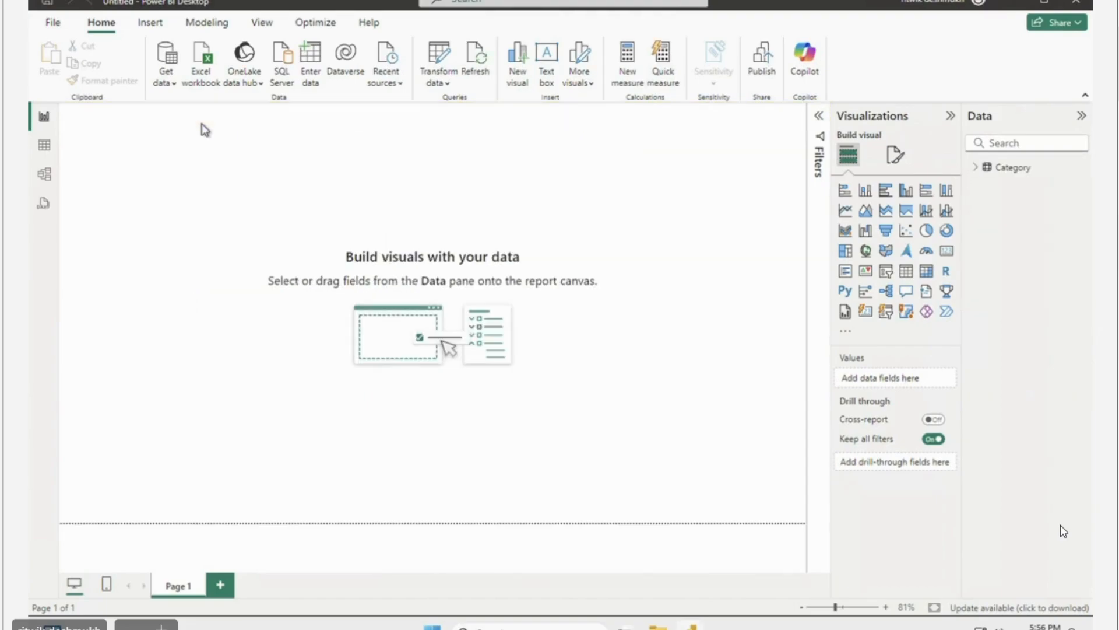
Step: Import the Customers table from the Excel workbook Customers.xlsx in the DemoData folder
{"action": "left_click", "coordinate": [204, 86]}
{"action": "left_click", "coordinate": [216, 121]}
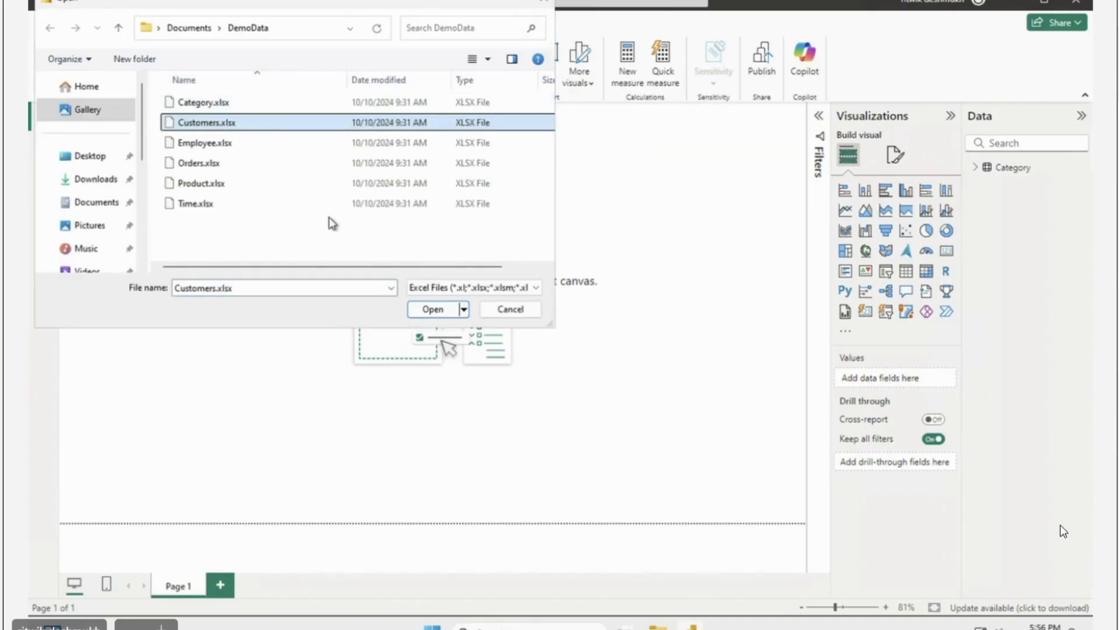
{"action": "left_click", "coordinate": [424, 308]}
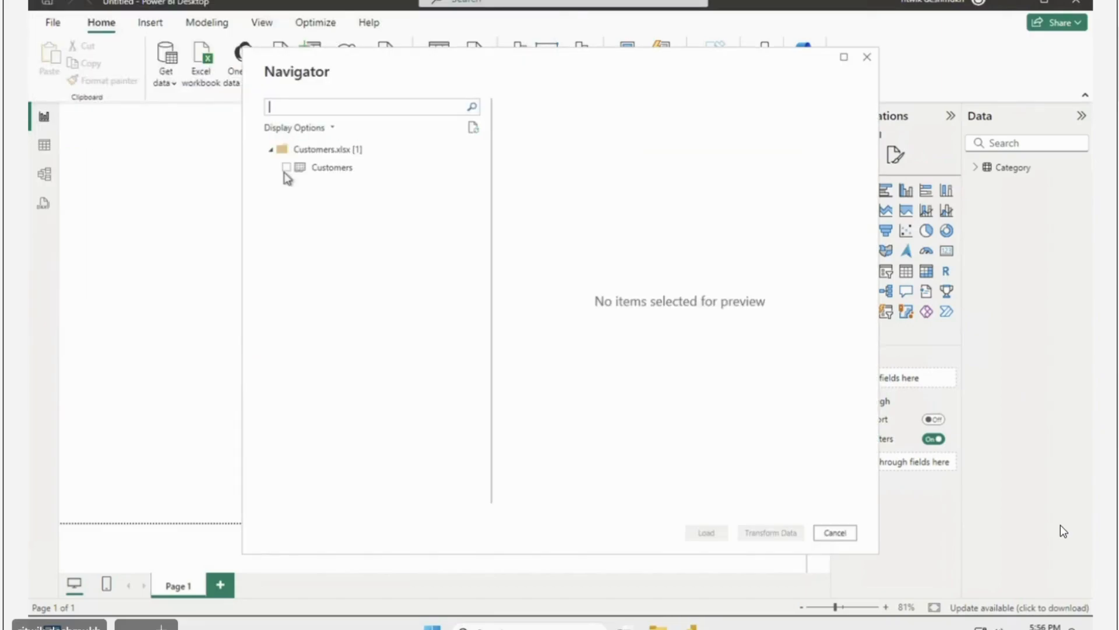
{"action": "left_click", "coordinate": [292, 170]}
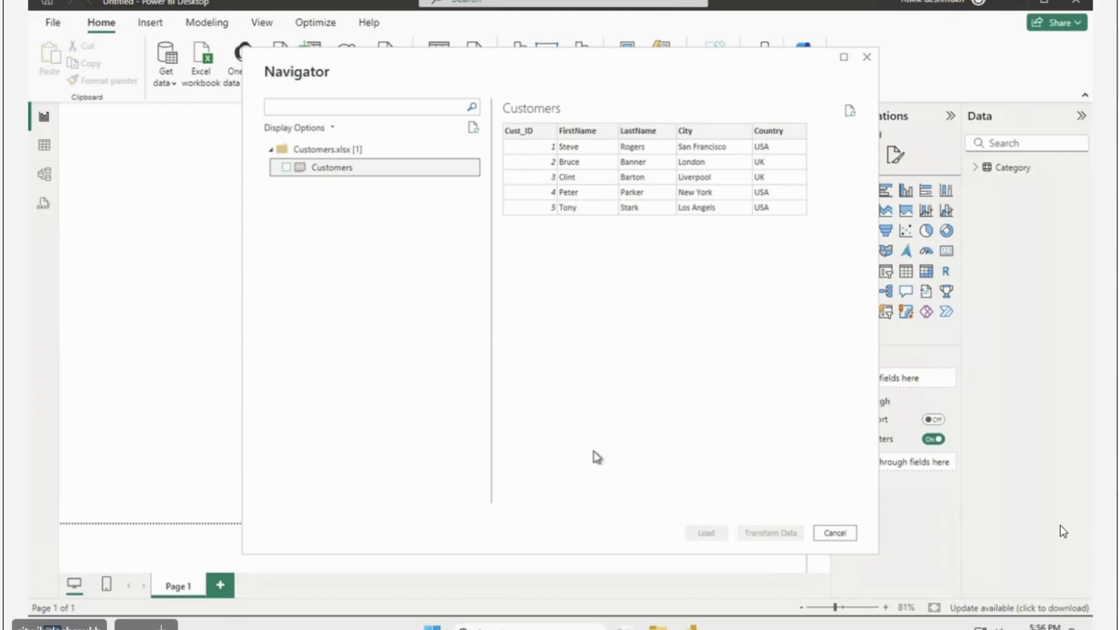
{"action": "left_click", "coordinate": [286, 167]}
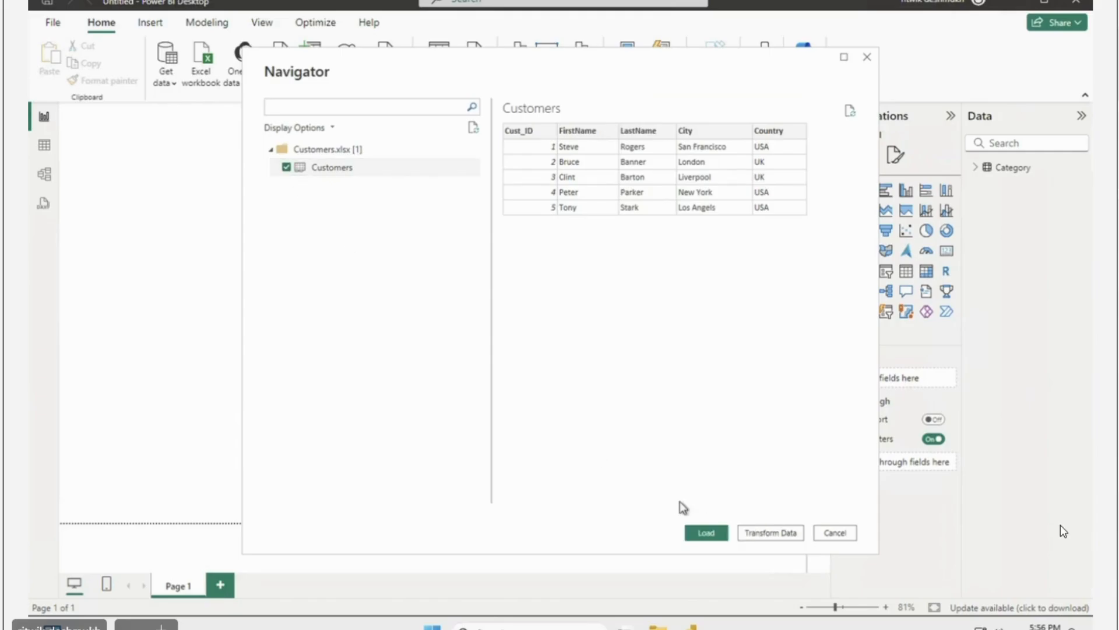
{"action": "left_click", "coordinate": [707, 532]}
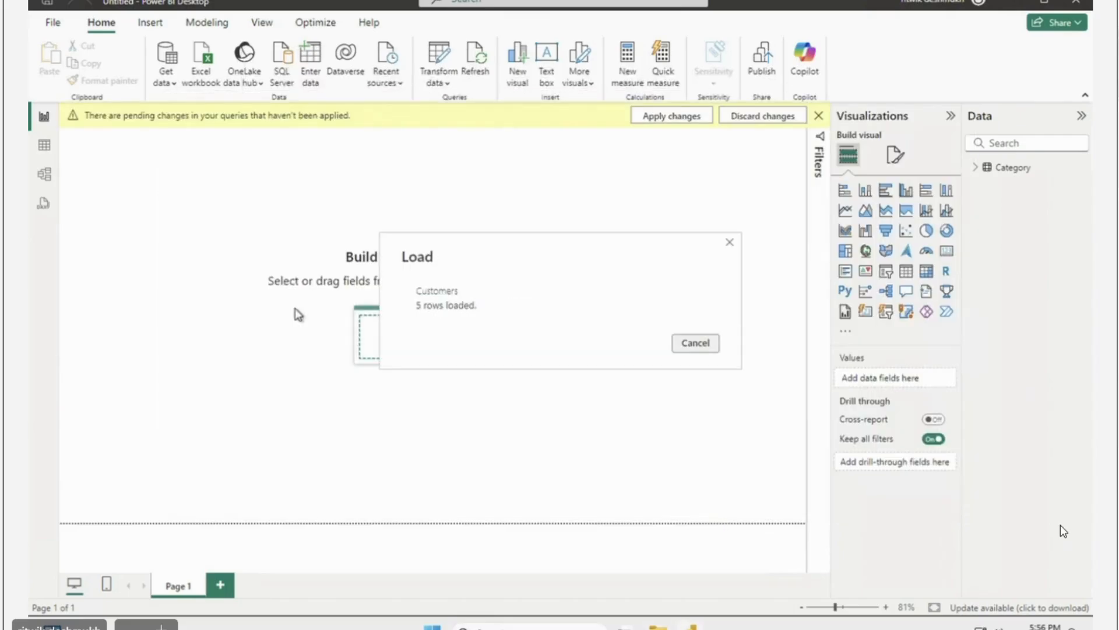
Step: Import the Employee table from the Excel workbook Employee.xlsx in the DemoData folder
{"action": "left_click", "coordinate": [207, 83]}
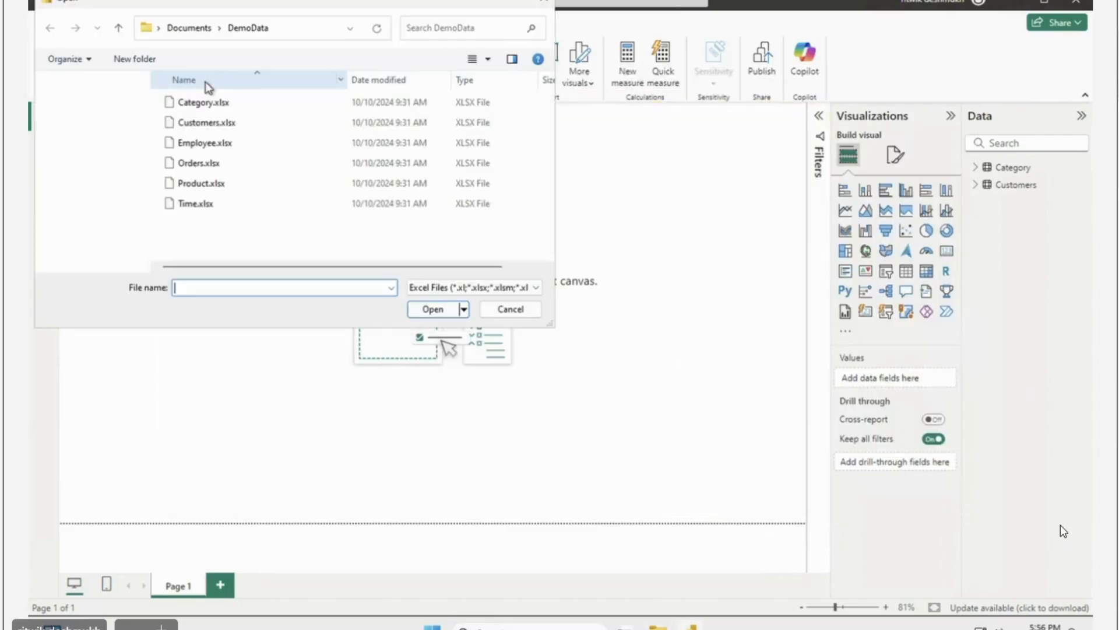
{"action": "left_click", "coordinate": [204, 143]}
{"action": "left_click", "coordinate": [442, 309]}
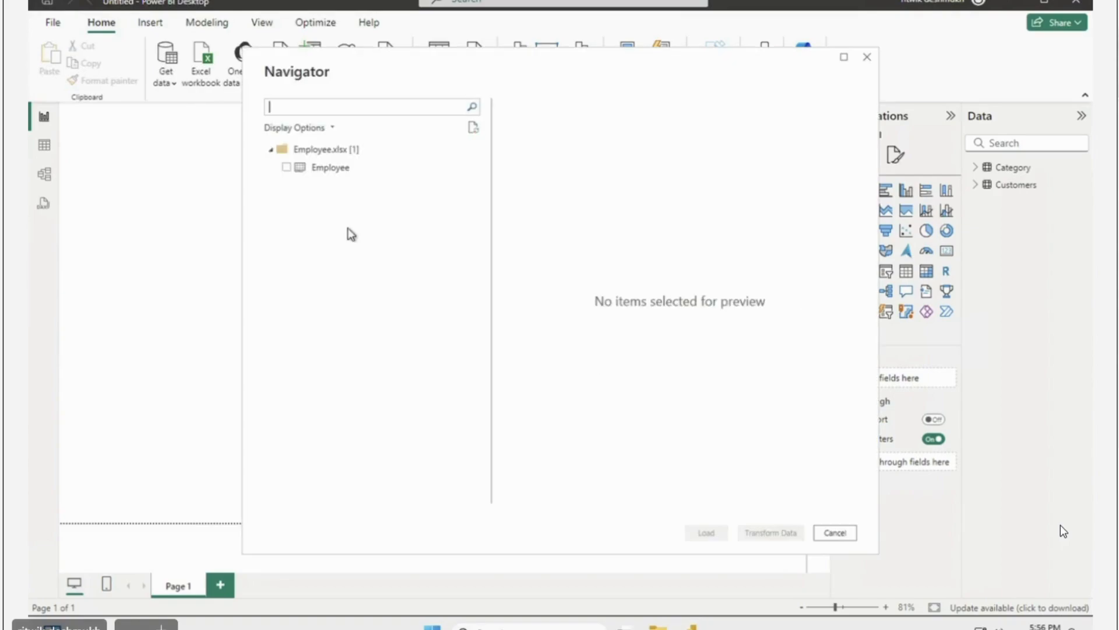
{"action": "left_click", "coordinate": [287, 169]}
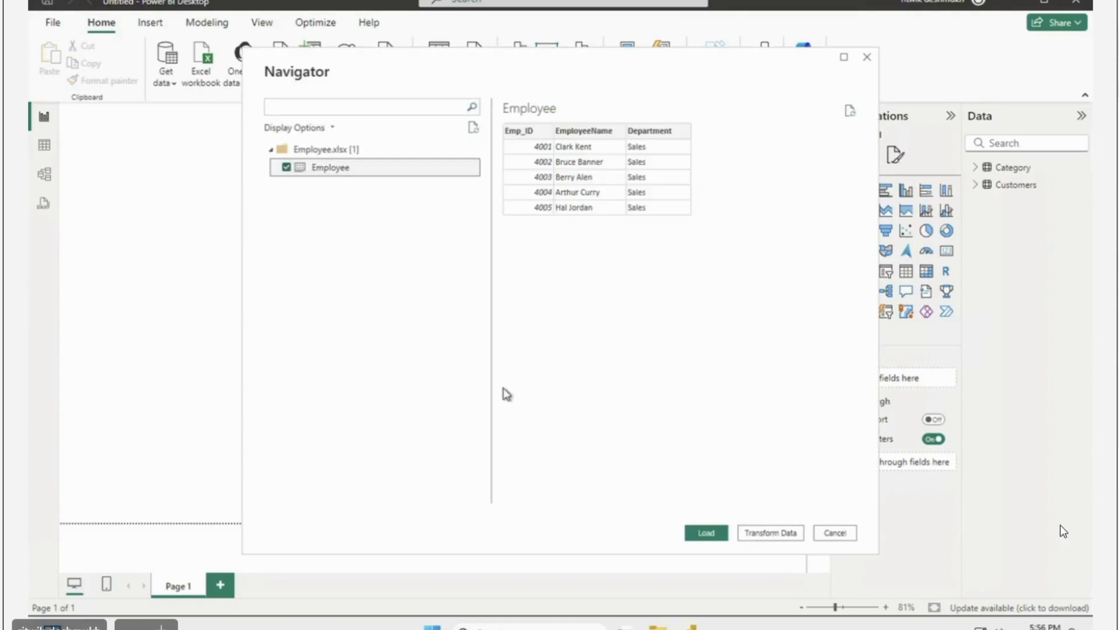
{"action": "left_click", "coordinate": [721, 532]}
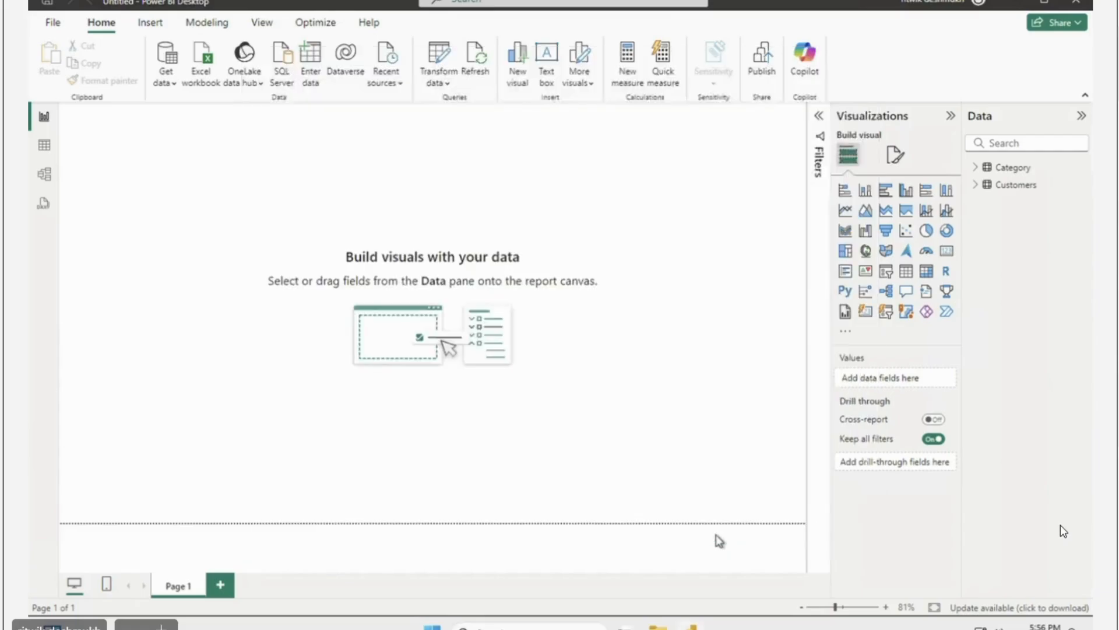
Step: Import the Order table from the Excel workbook Orders.xlsx in the DemoData folder
{"action": "left_click", "coordinate": [200, 73]}
{"action": "left_click", "coordinate": [194, 162]}
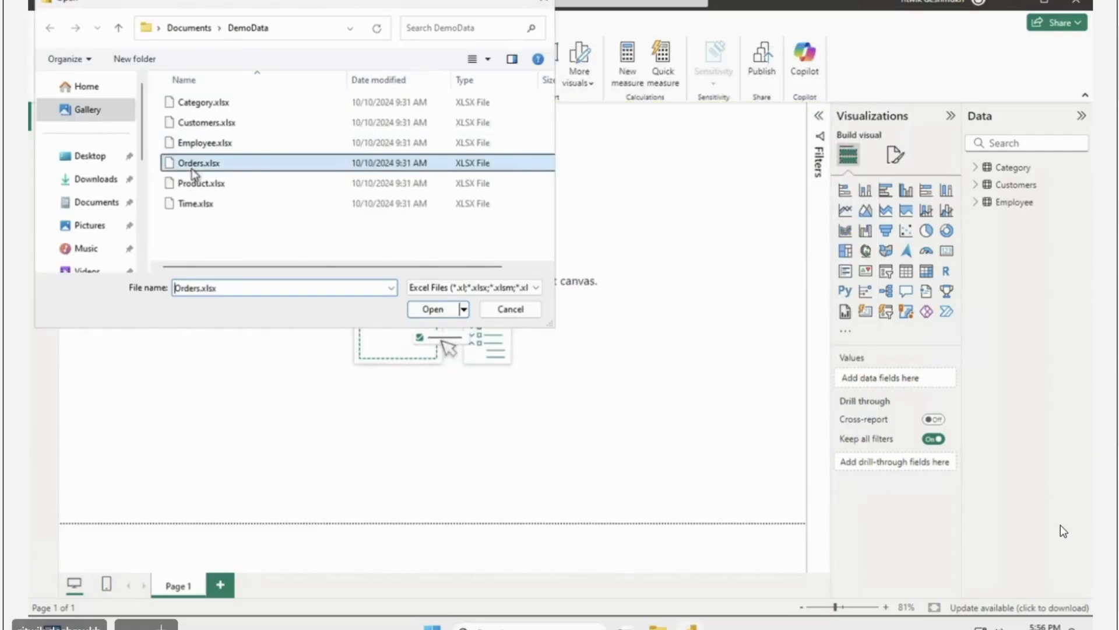
{"action": "left_click", "coordinate": [433, 309]}
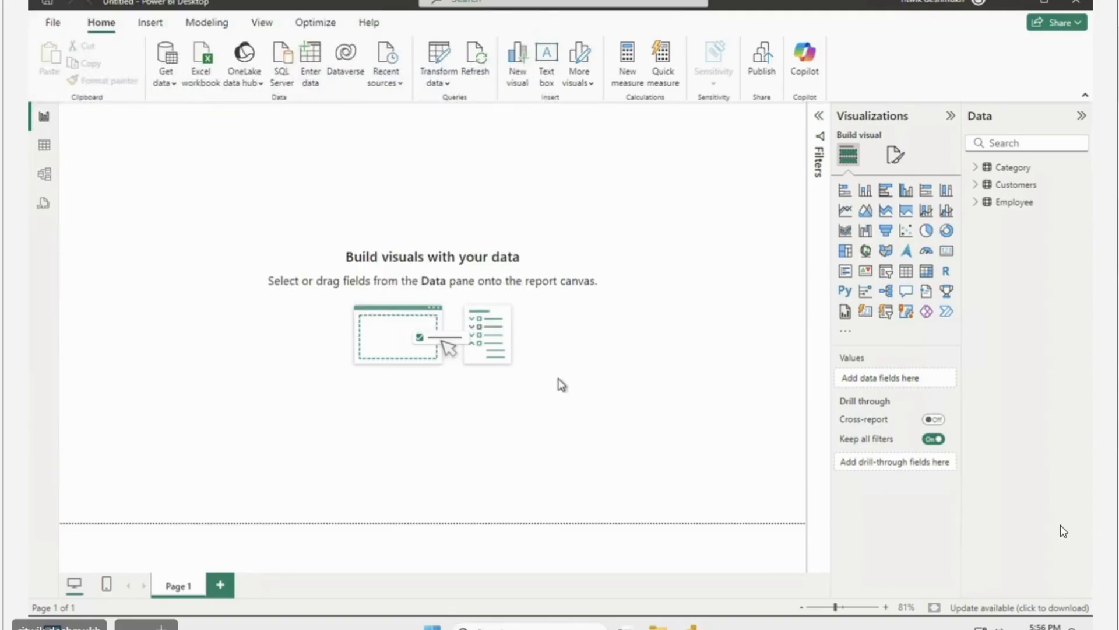
{"action": "left_click", "coordinate": [287, 168]}
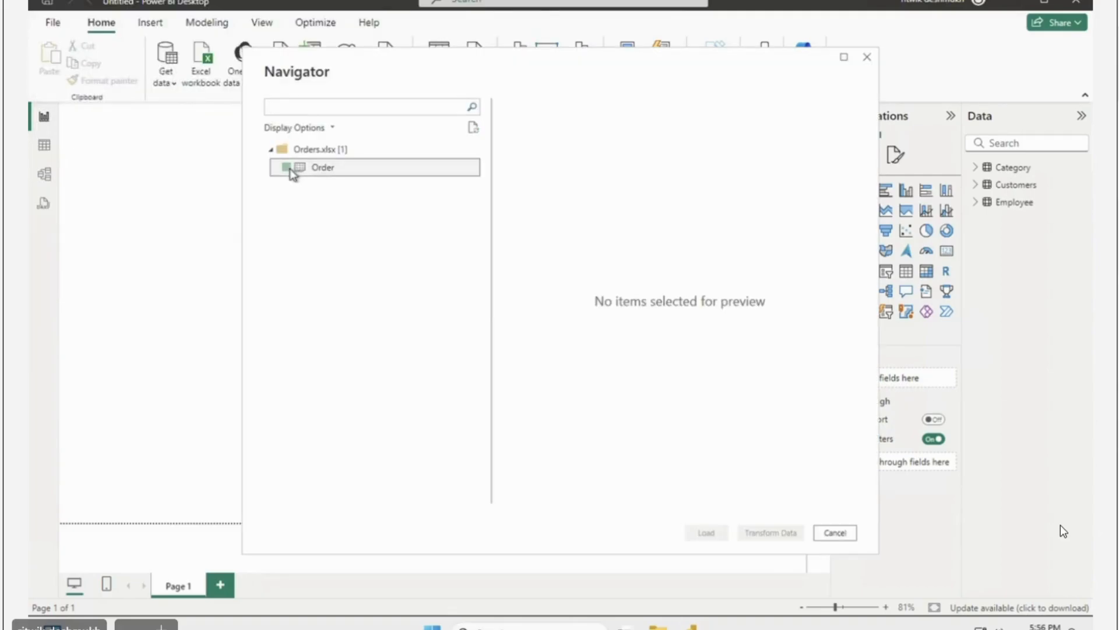
{"action": "left_click", "coordinate": [707, 532]}
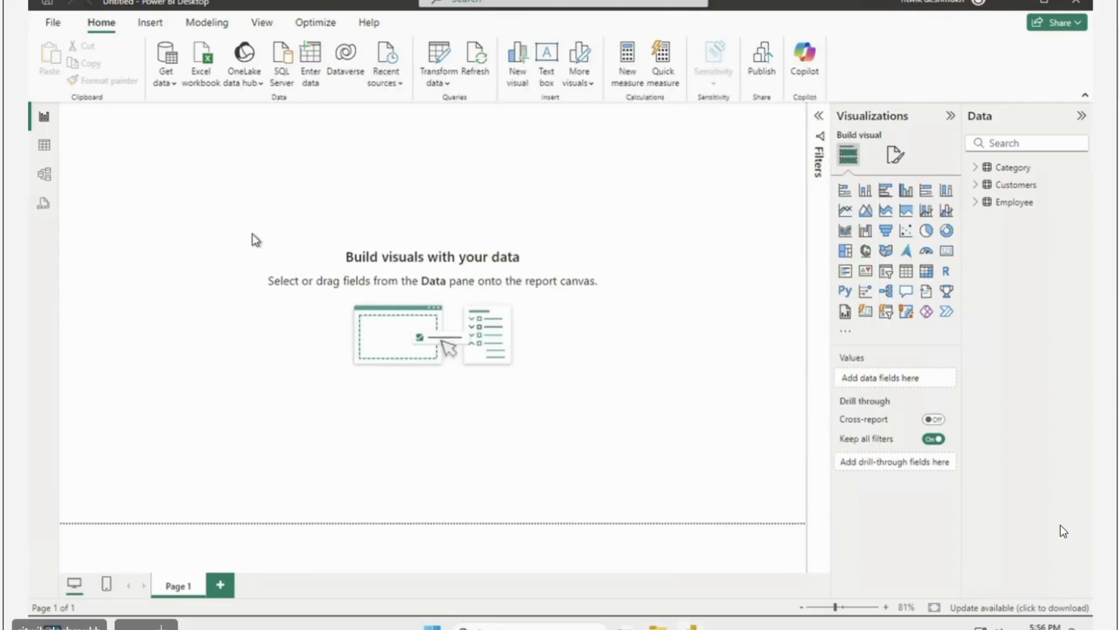
Step: Import the Product table from the Excel workbook Product.xlsx in the DemoData folder
{"action": "left_click", "coordinate": [199, 80]}
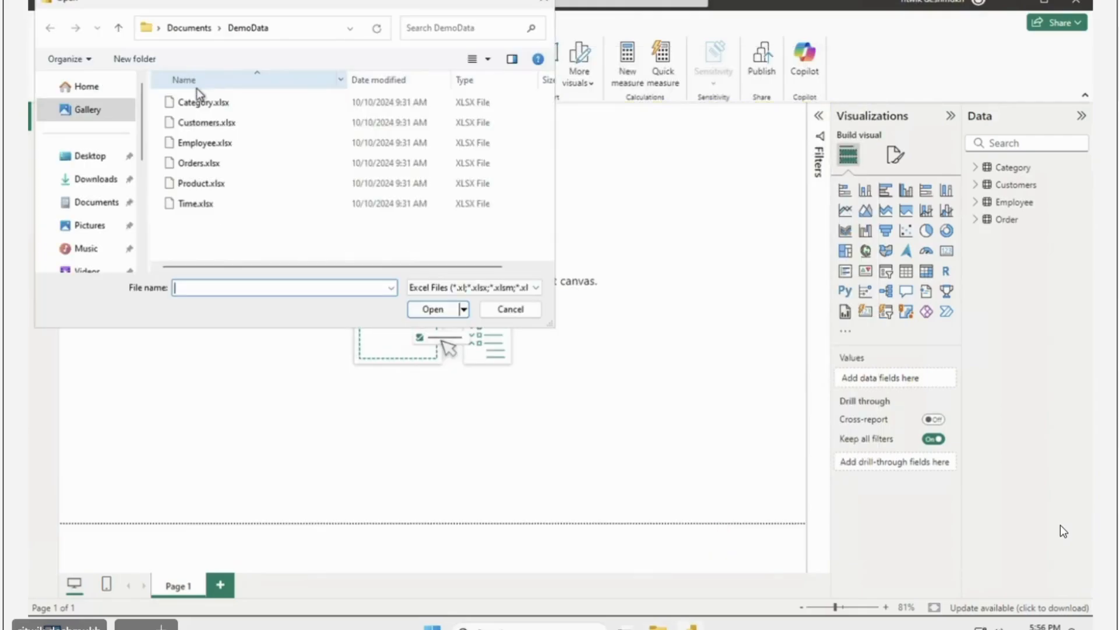
{"action": "left_click", "coordinate": [213, 185]}
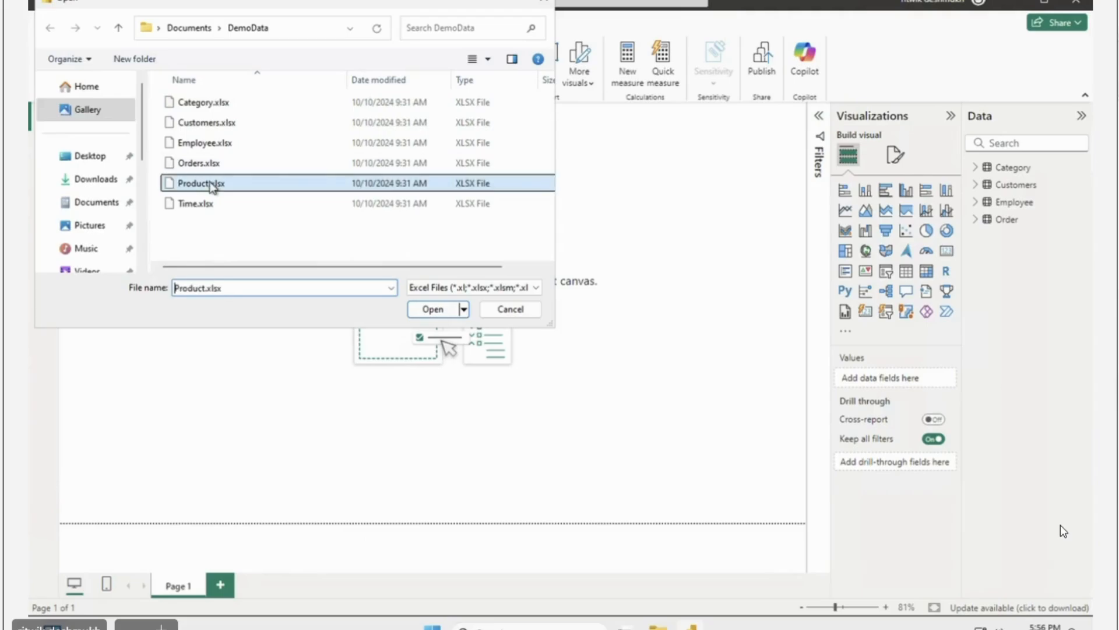
{"action": "left_click", "coordinate": [429, 308]}
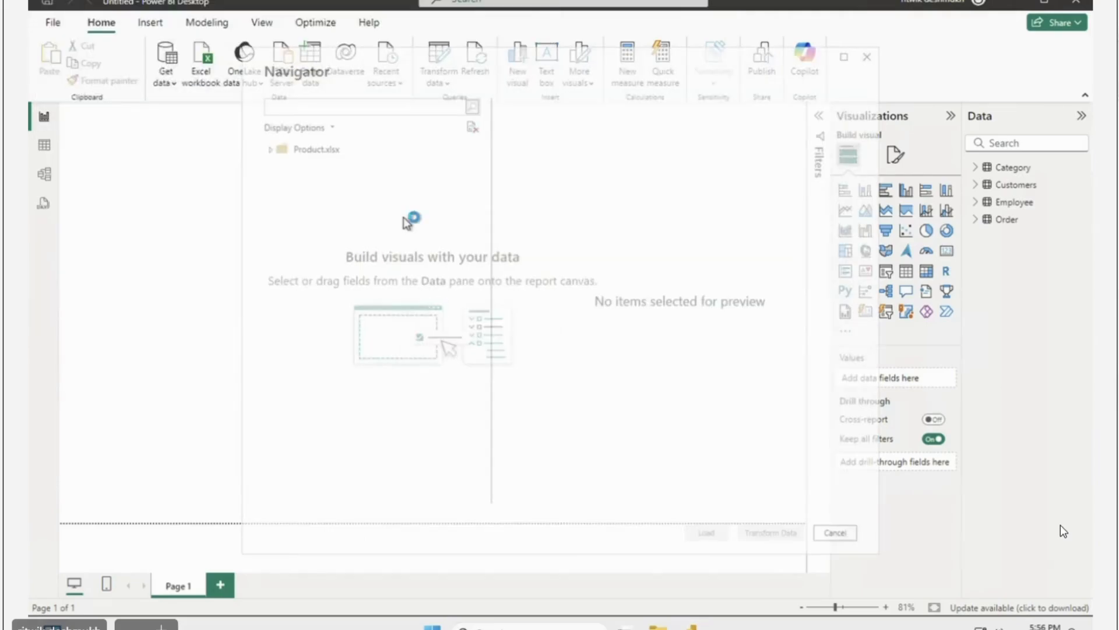
{"action": "left_click", "coordinate": [287, 167]}
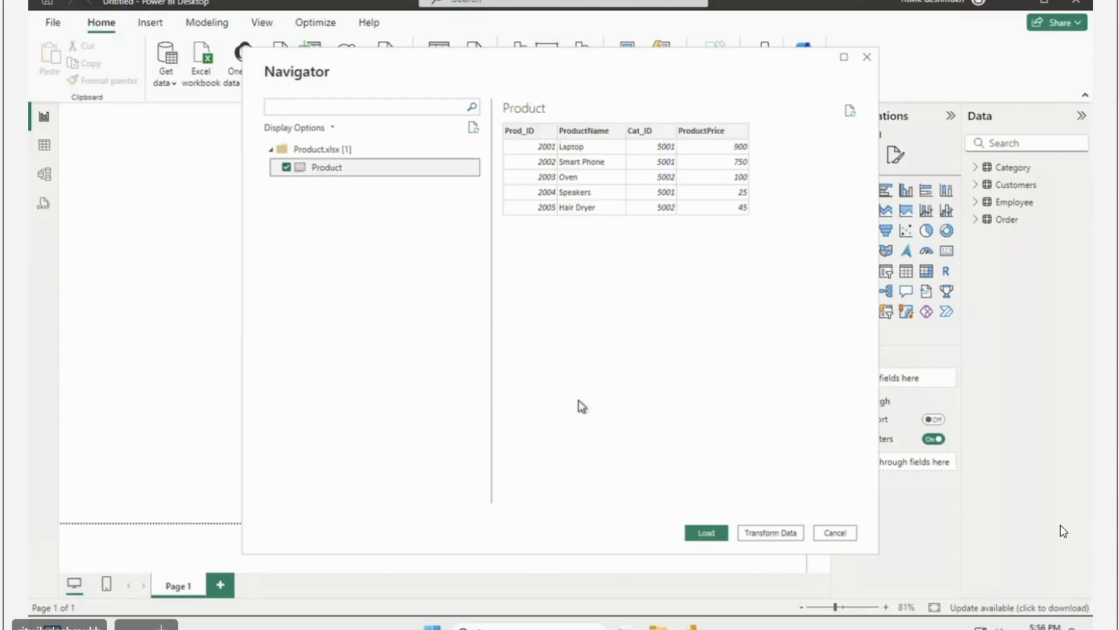
{"action": "left_click", "coordinate": [706, 532]}
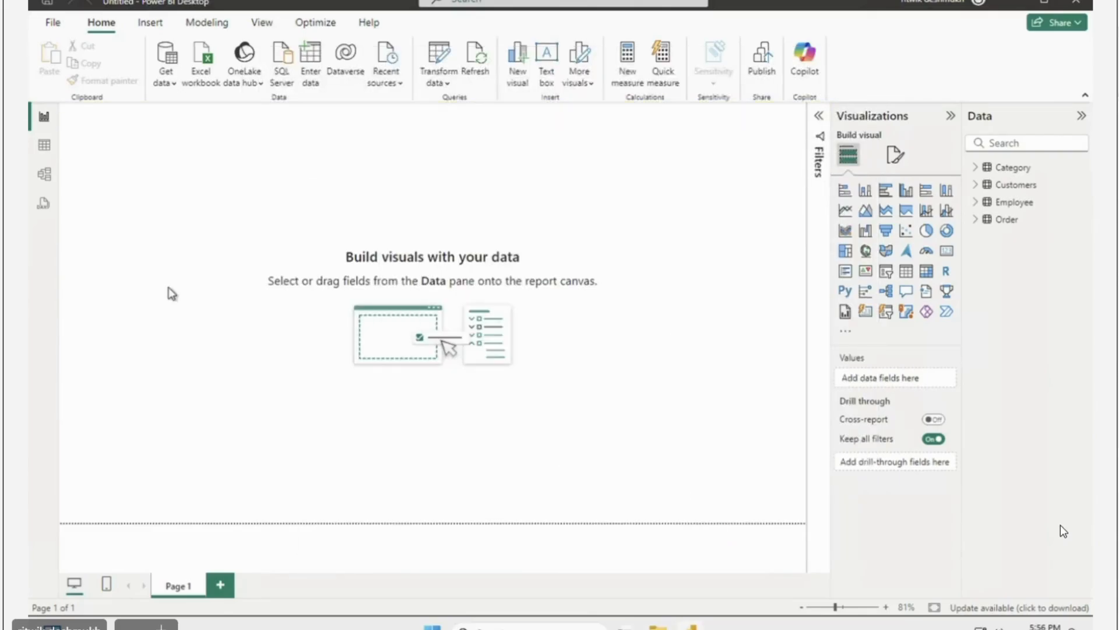
Step: Import the Time table from the Excel workbook Time.xlsx in the DemoData folder
{"action": "left_click", "coordinate": [201, 89]}
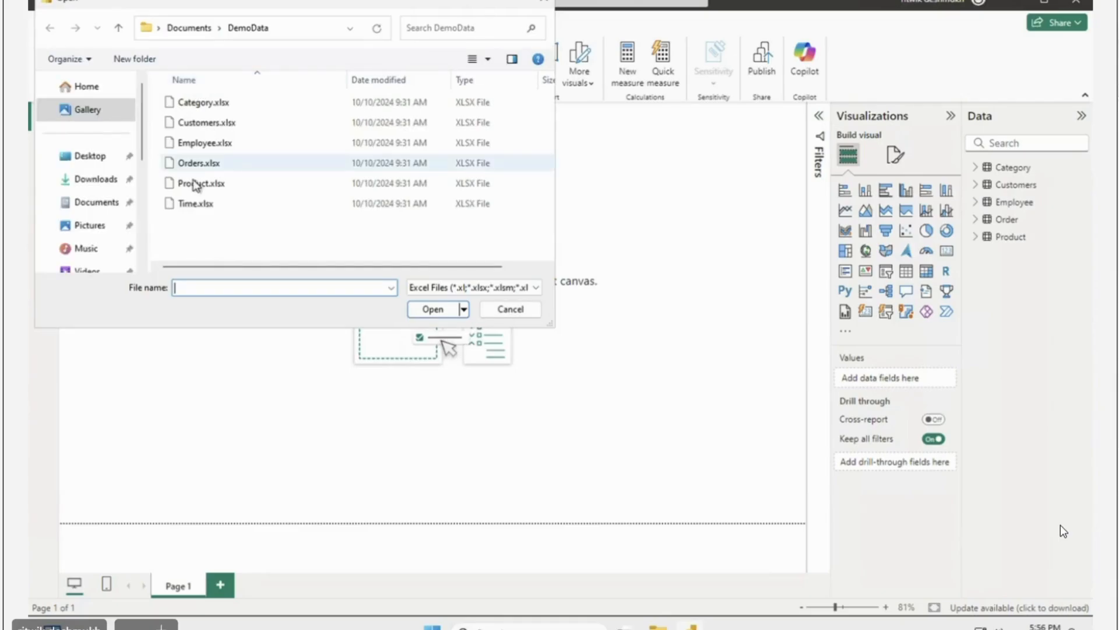
{"action": "left_click", "coordinate": [194, 204]}
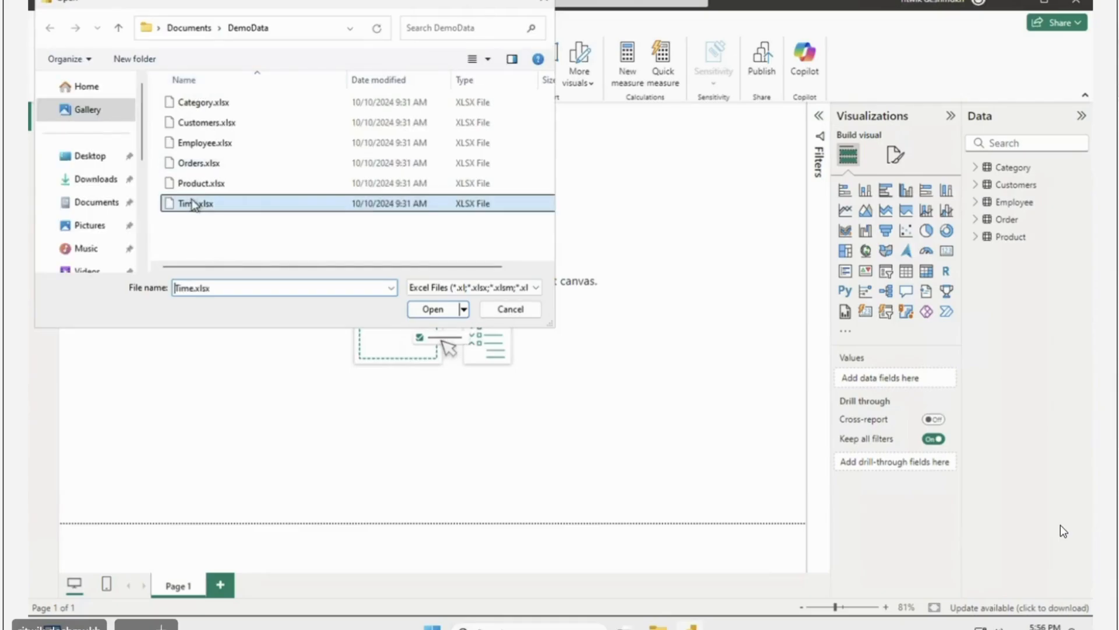
{"action": "left_click", "coordinate": [432, 310]}
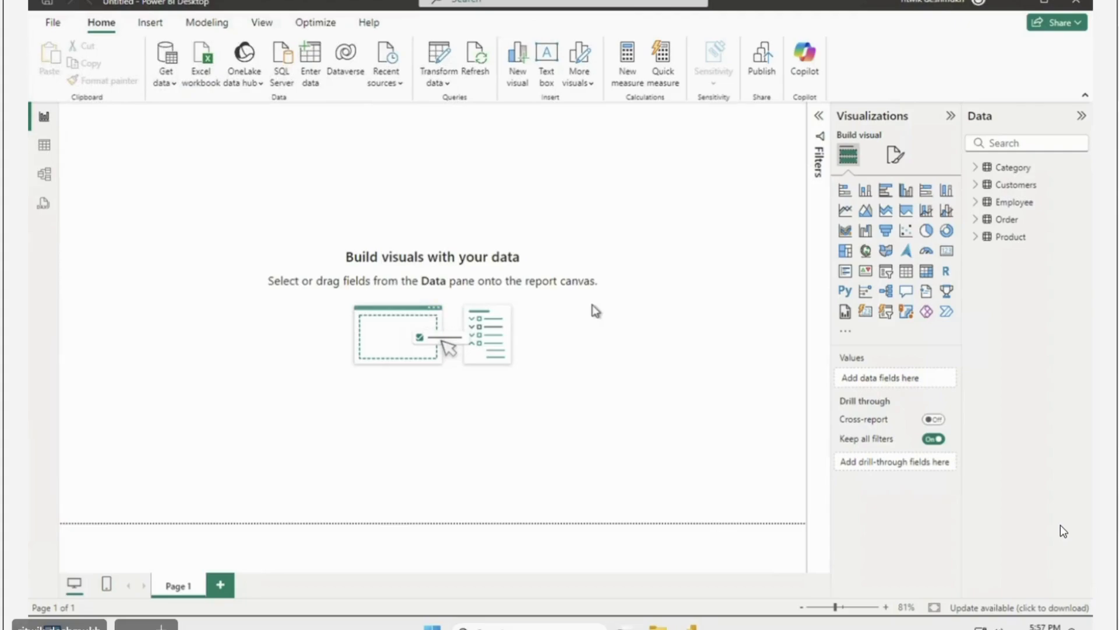
{"action": "left_click", "coordinate": [286, 167]}
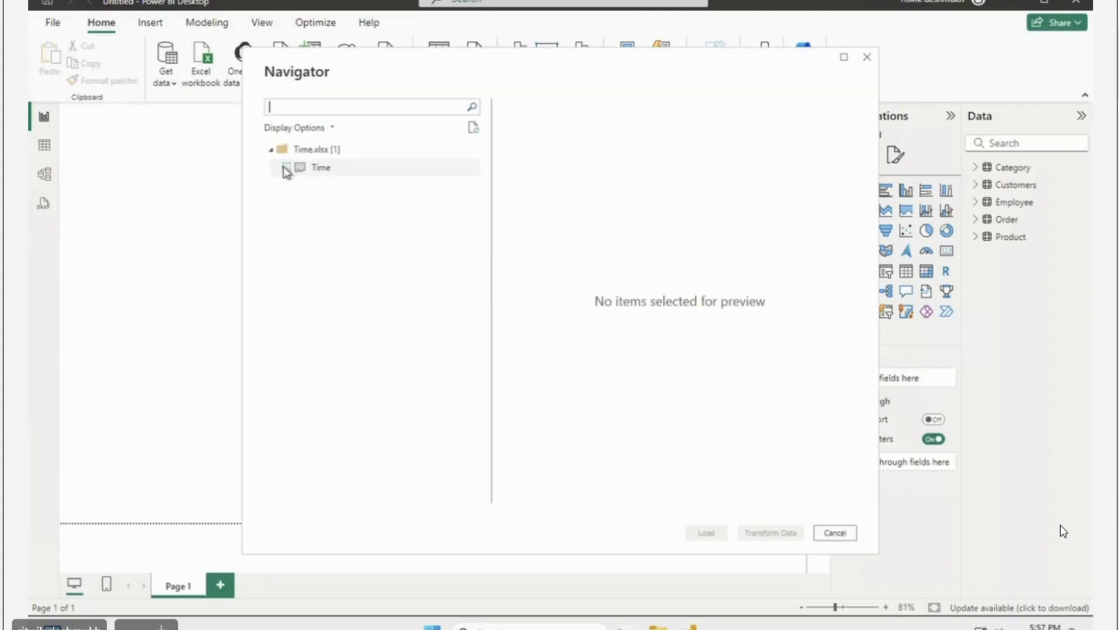
{"action": "left_click", "coordinate": [706, 532]}
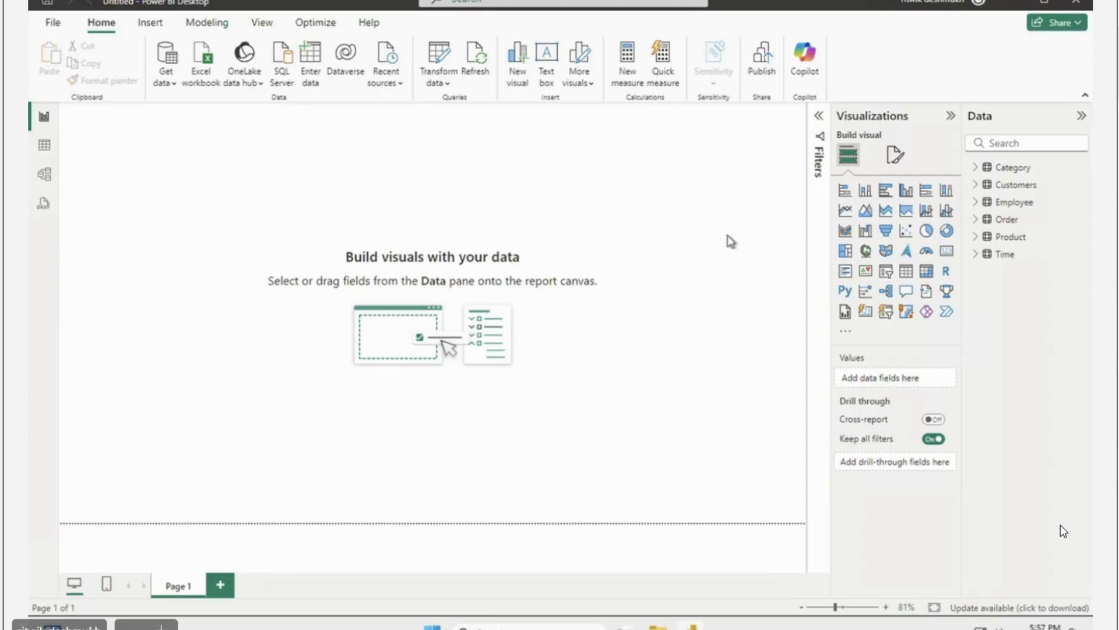
Step: Review the rows and ID columns of the Category, Customers, Employee, Product, Time and Order tables in the table view
{"action": "left_click", "coordinate": [47, 152]}
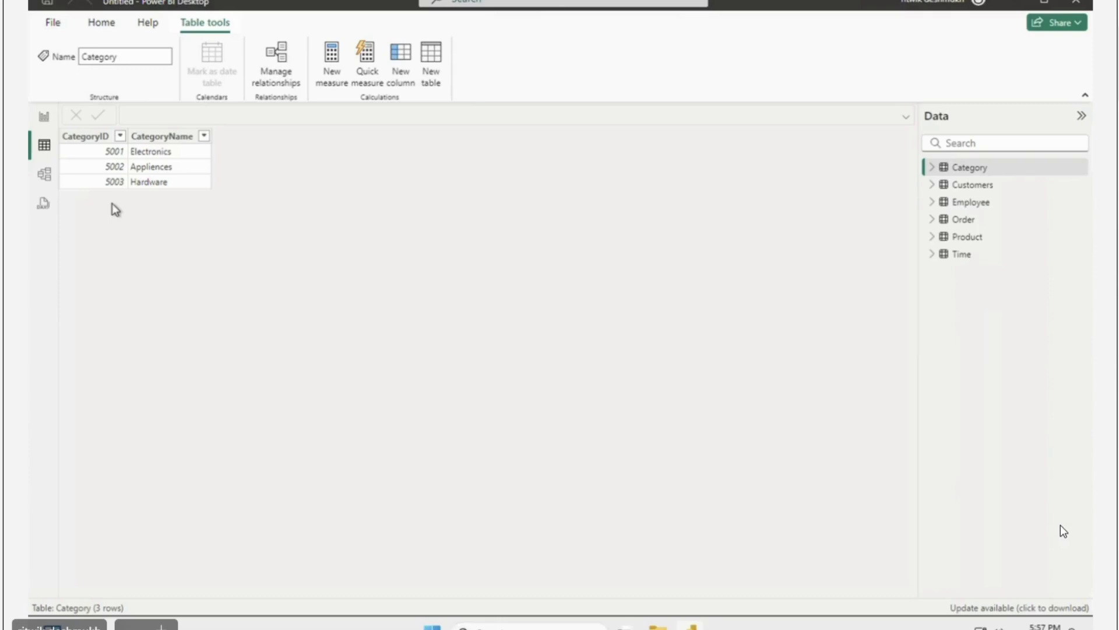
{"action": "left_click", "coordinate": [965, 185]}
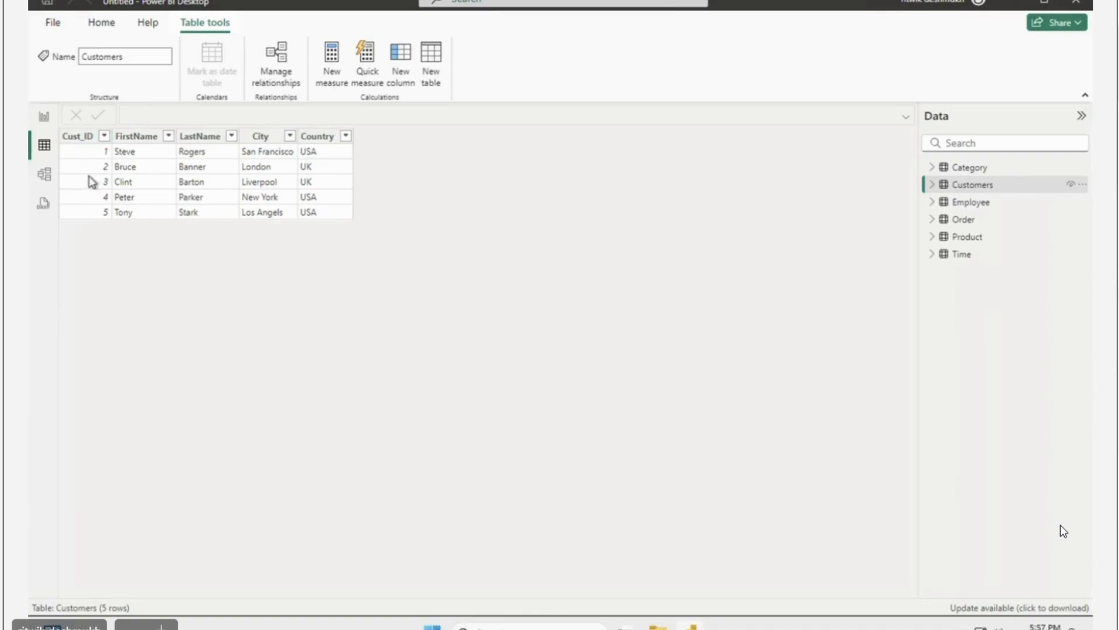
{"action": "left_click", "coordinate": [959, 202]}
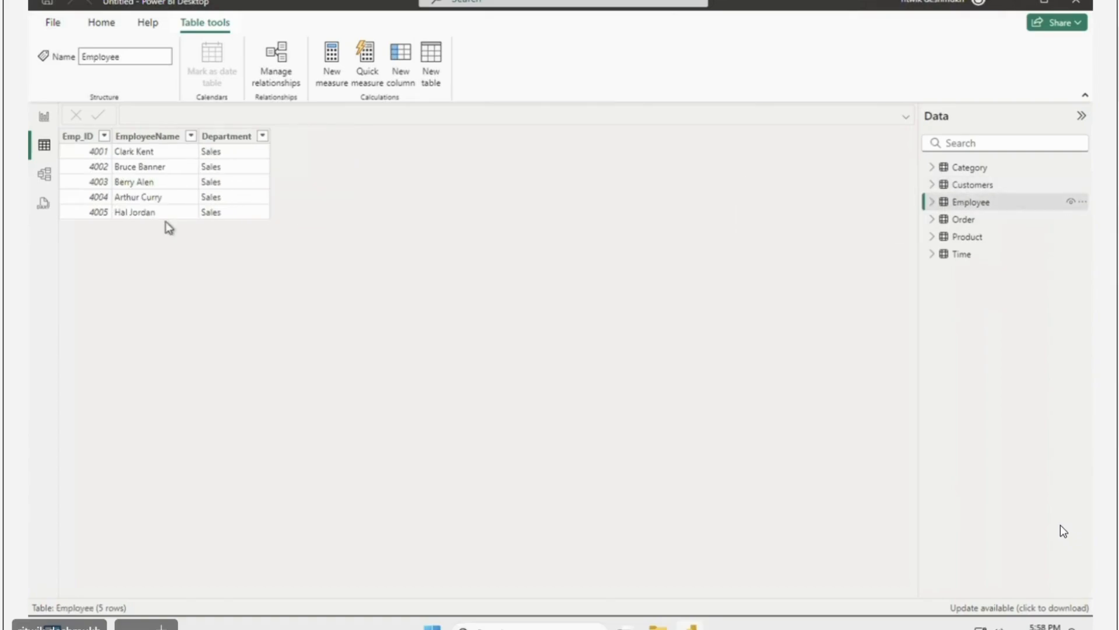
{"action": "left_click", "coordinate": [975, 244]}
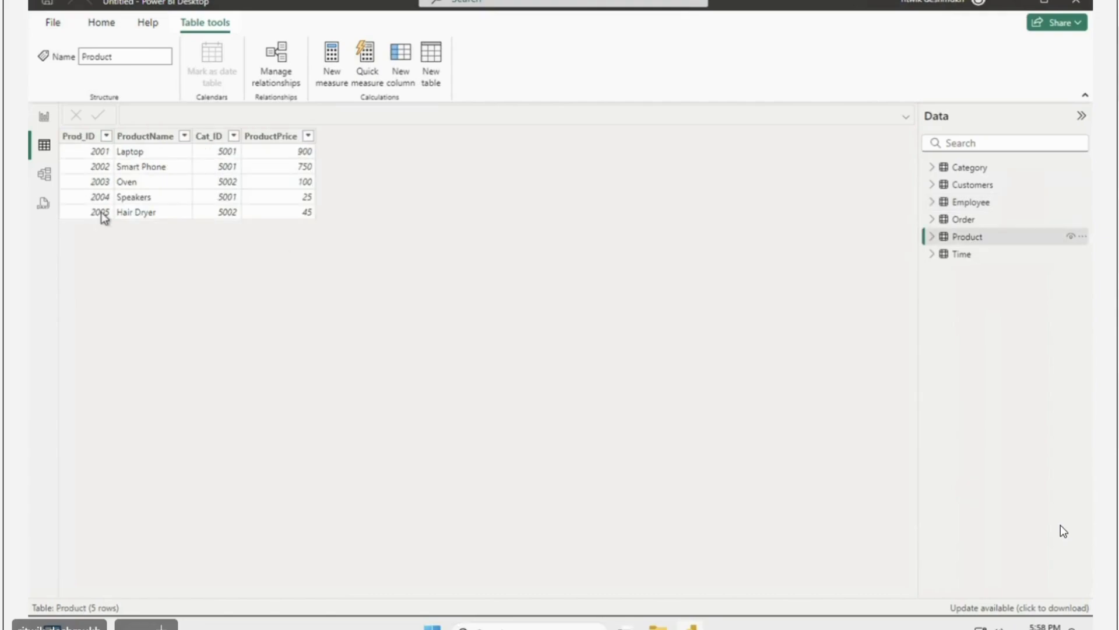
{"action": "left_click", "coordinate": [961, 256]}
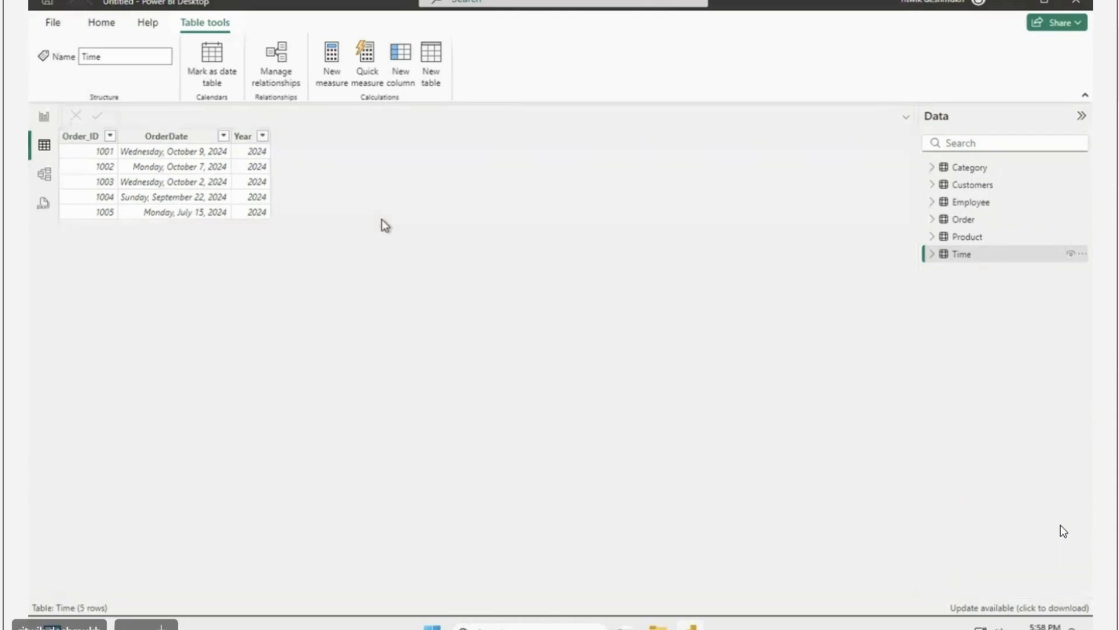
{"action": "left_click", "coordinate": [962, 220]}
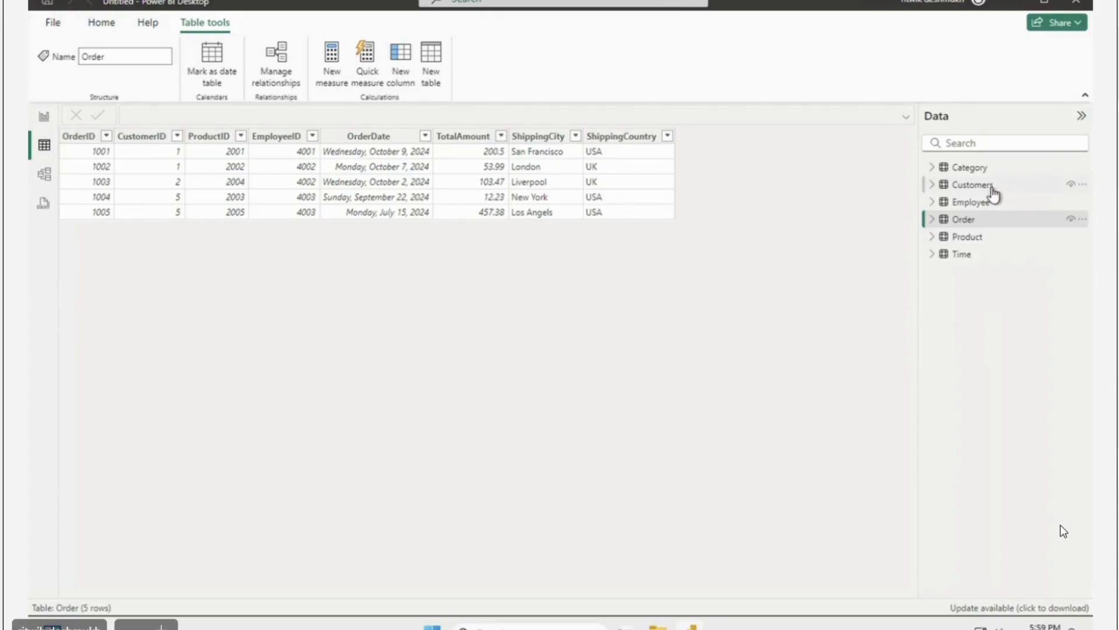
{"action": "left_click", "coordinate": [972, 172]}
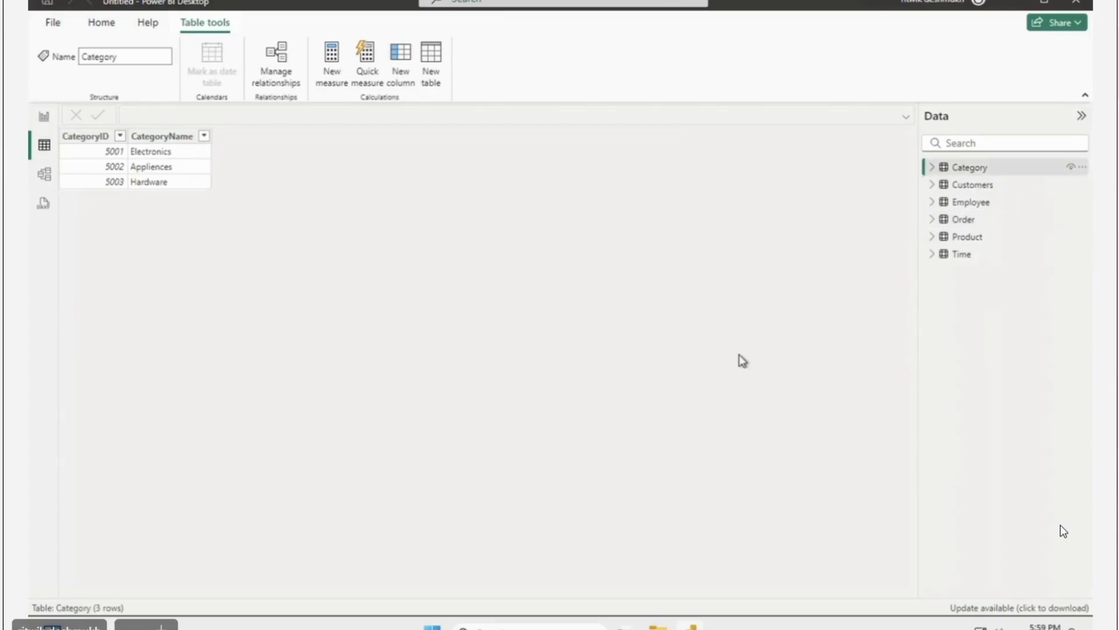
{"action": "left_click", "coordinate": [974, 202]}
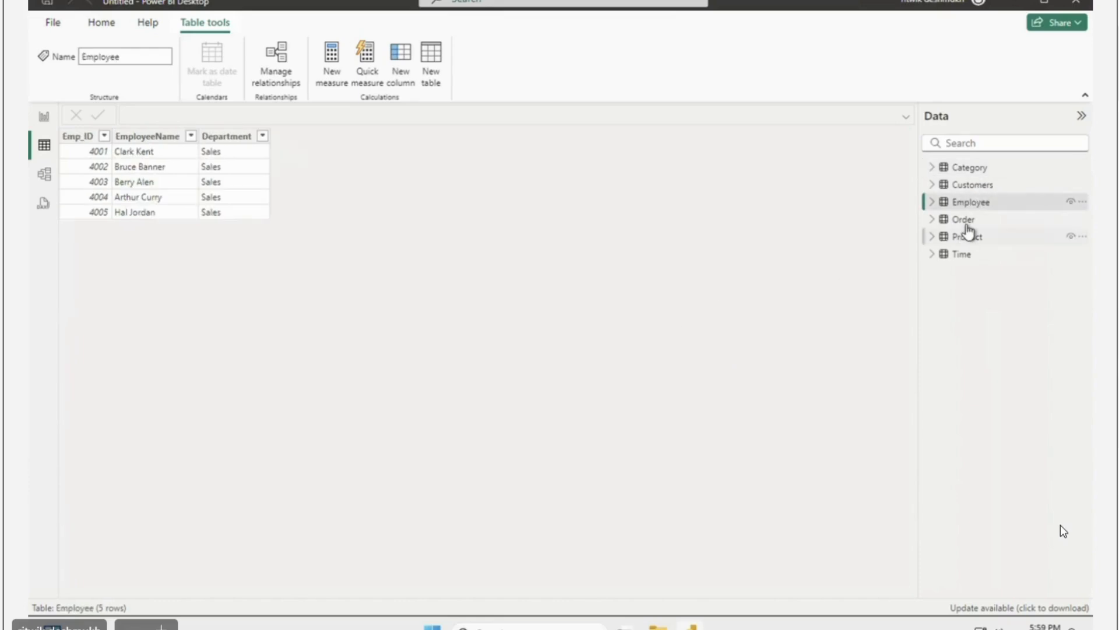
{"action": "left_click", "coordinate": [967, 225]}
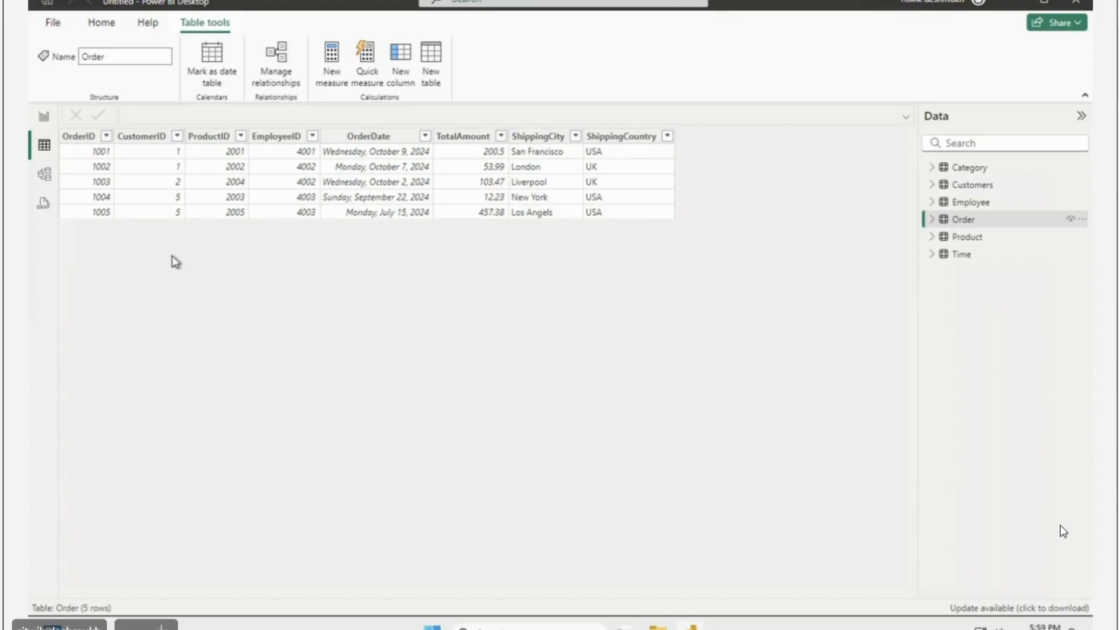
Step: Switch to the model view, collapse the Properties pane and lengthen the Customers card to fit all its fields
{"action": "left_click", "coordinate": [44, 178]}
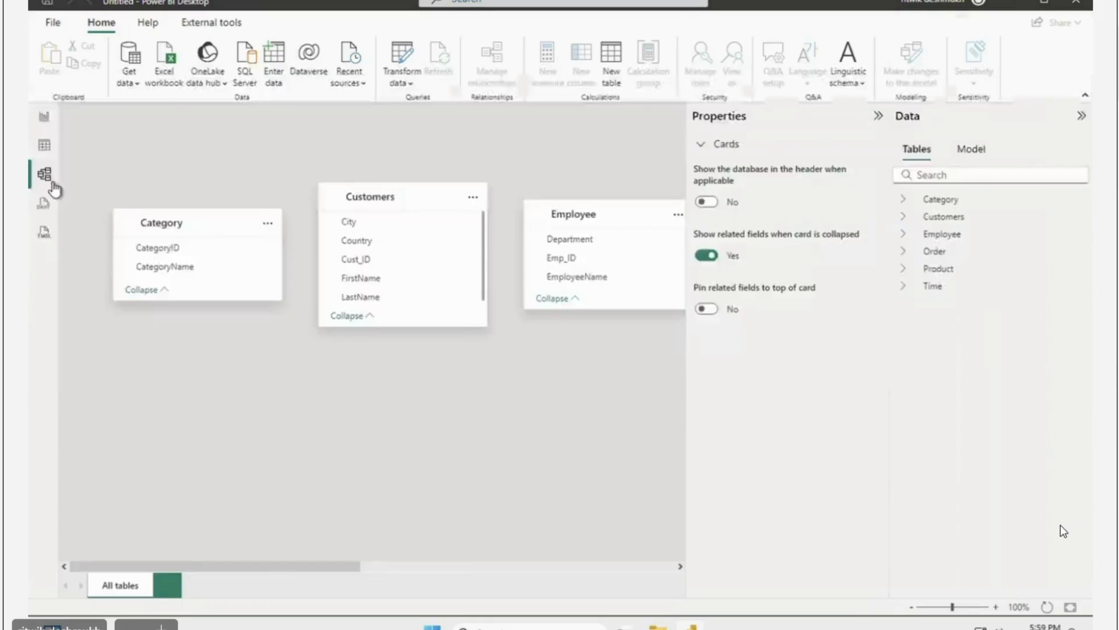
{"action": "left_click", "coordinate": [878, 116]}
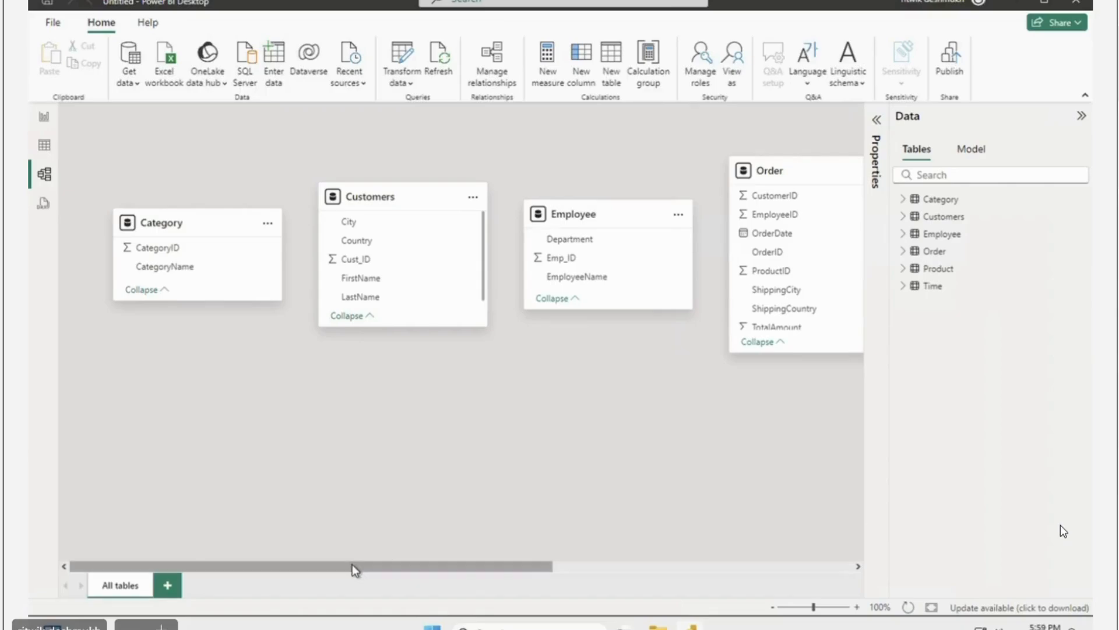
{"action": "left_click_drag", "start_coordinate": [352, 566], "coordinate": [225, 577]}
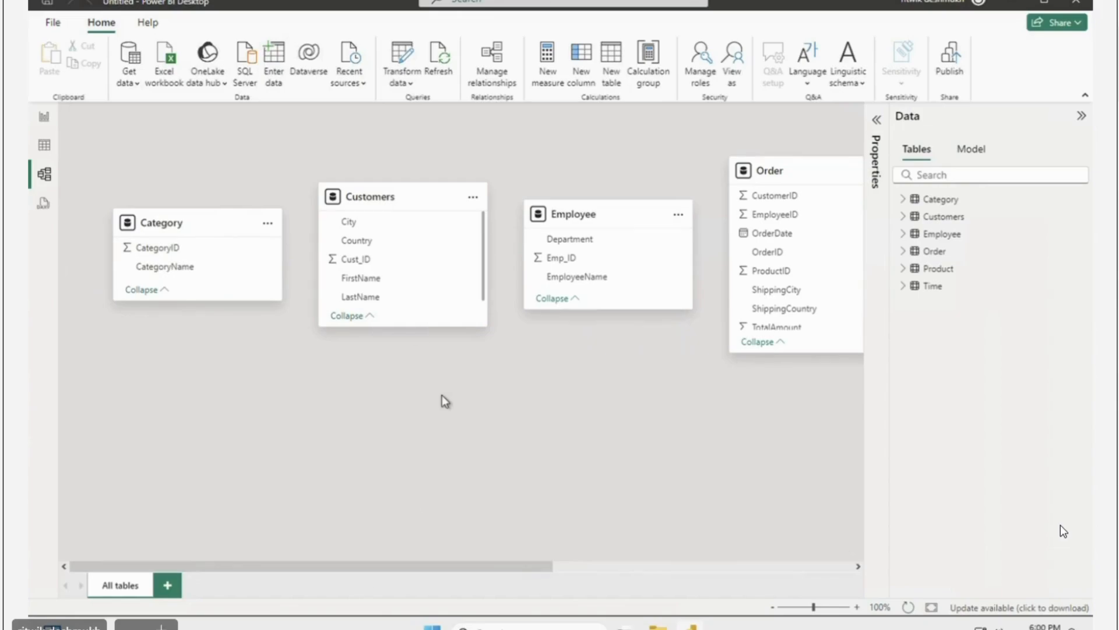
{"action": "left_click_drag", "start_coordinate": [412, 325], "coordinate": [411, 342]}
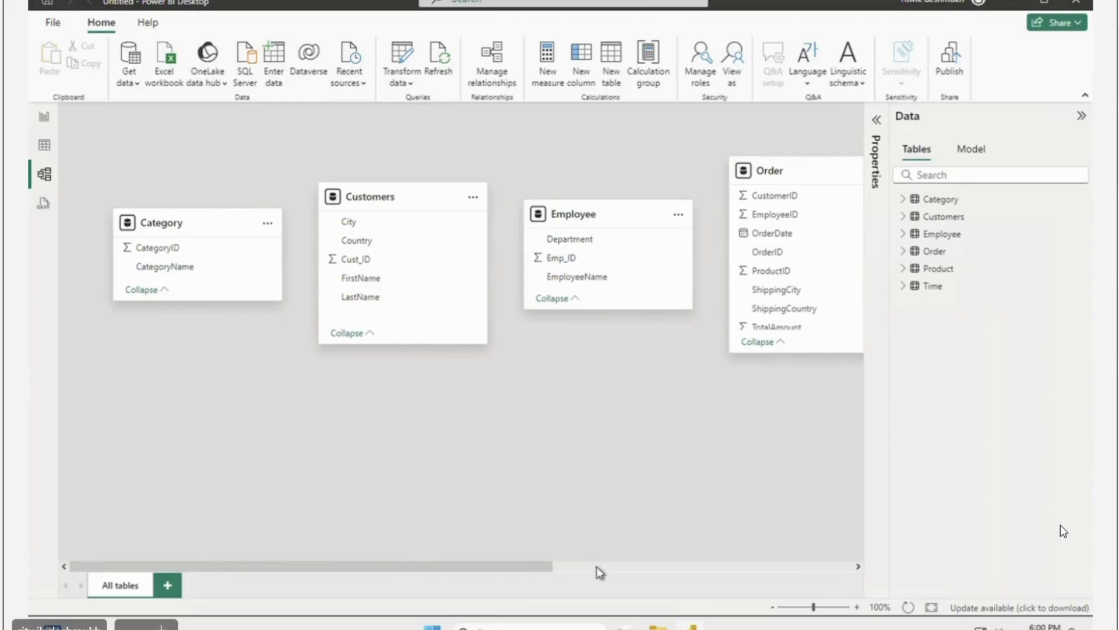
Step: Examine all table cards in the All tables diagram and the relationships between them, with the zoom reduced to 80%
{"action": "left_click_drag", "start_coordinate": [561, 577], "coordinate": [713, 567]}
{"action": "left_click", "coordinate": [685, 502]}
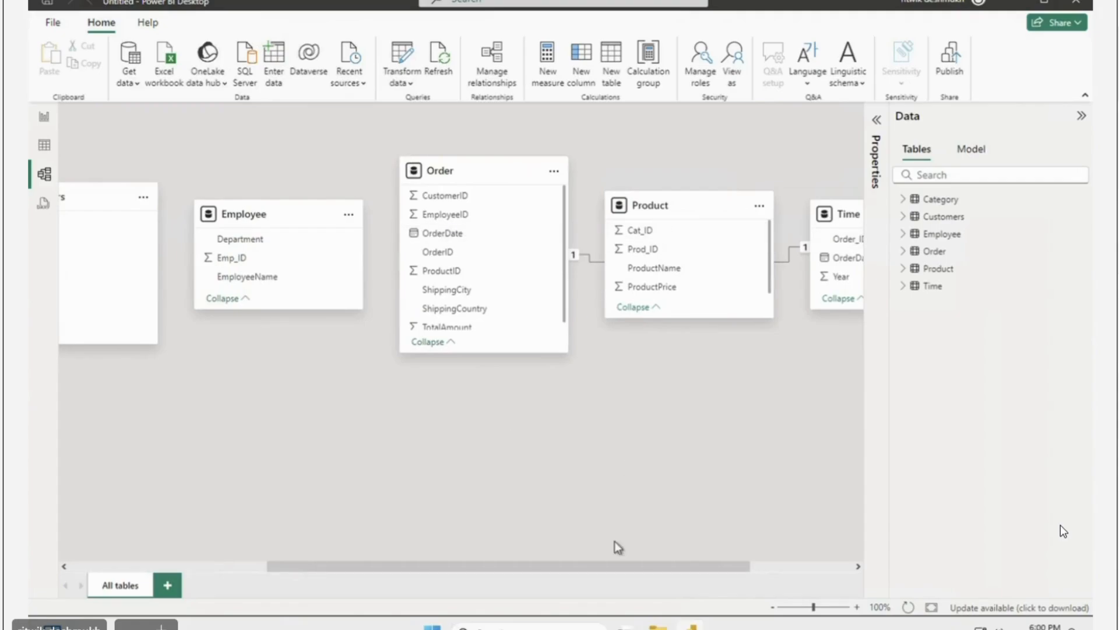
{"action": "left_click_drag", "start_coordinate": [609, 570], "coordinate": [679, 564]}
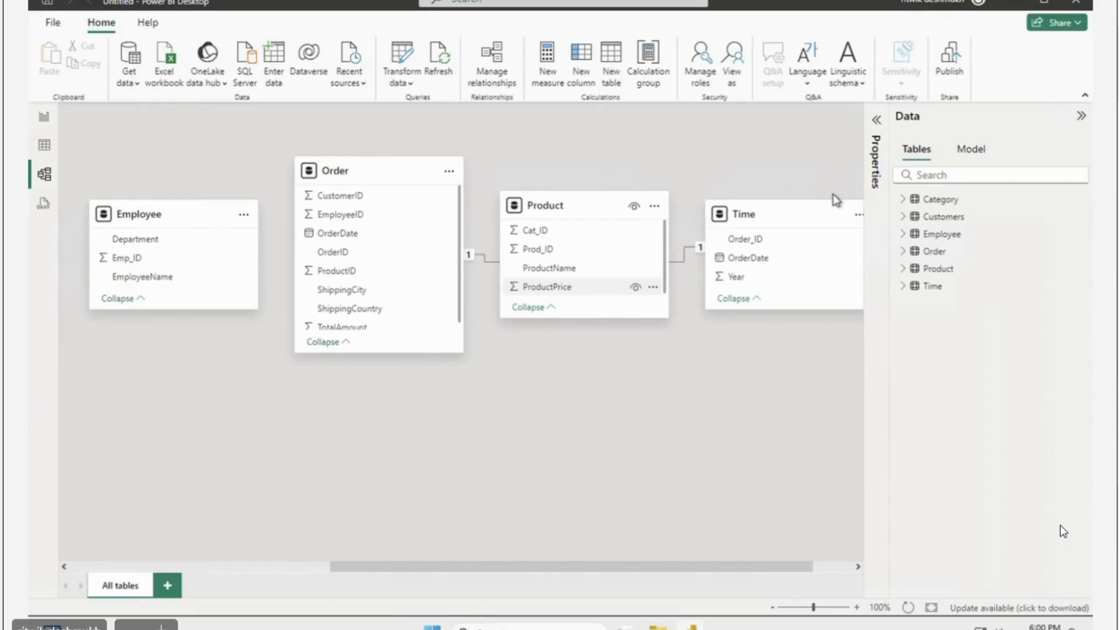
{"action": "left_click_drag", "start_coordinate": [555, 569], "coordinate": [320, 565]}
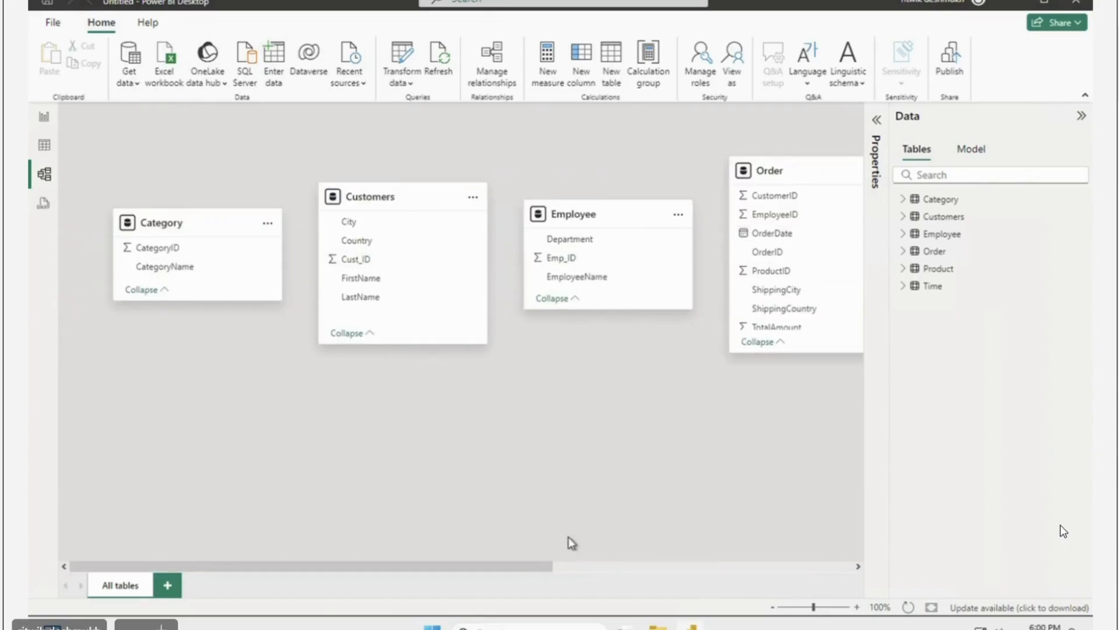
{"action": "left_click", "coordinate": [772, 607]}
{"action": "left_click", "coordinate": [772, 607]}
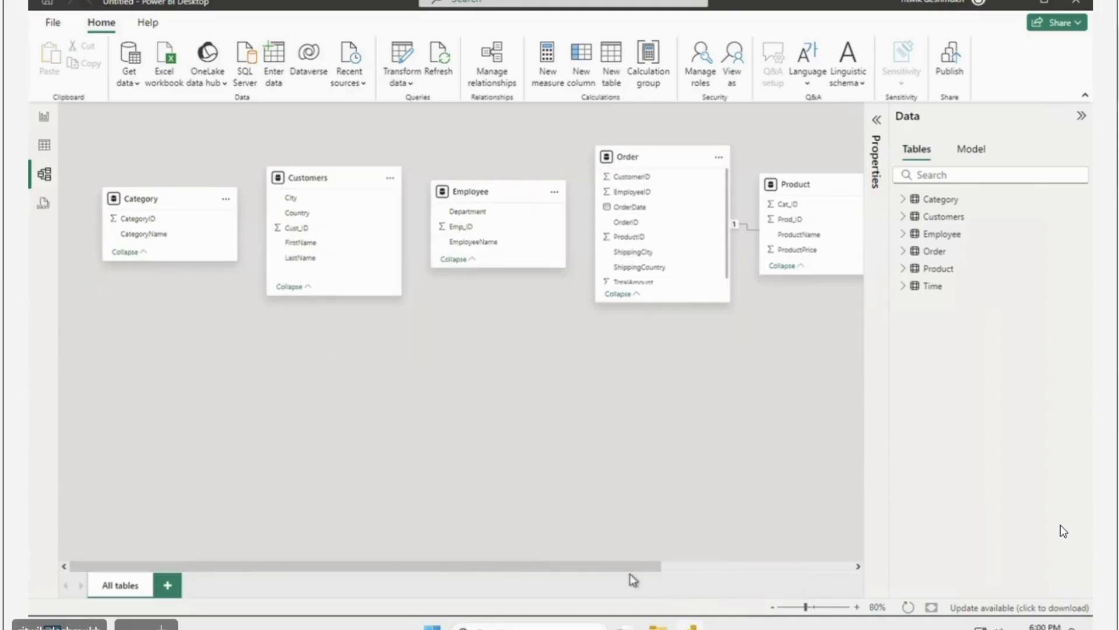
{"action": "left_click_drag", "start_coordinate": [608, 565], "coordinate": [767, 572]}
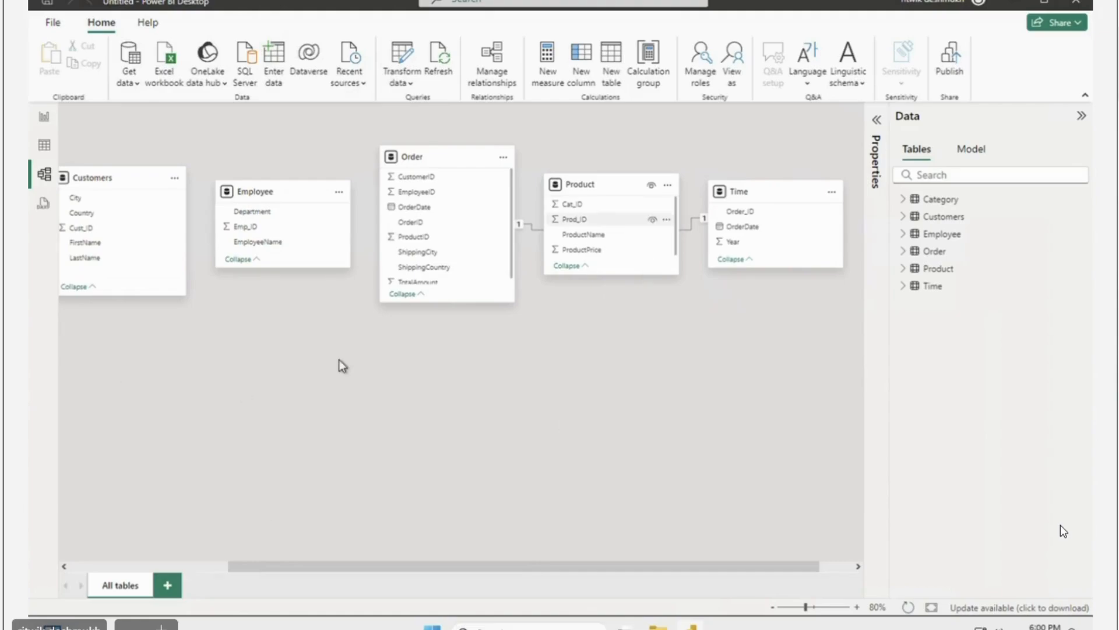
Step: Create a new model layout, place the Order table in its centre and lengthen its card to fit all fields
{"action": "left_click", "coordinate": [169, 590]}
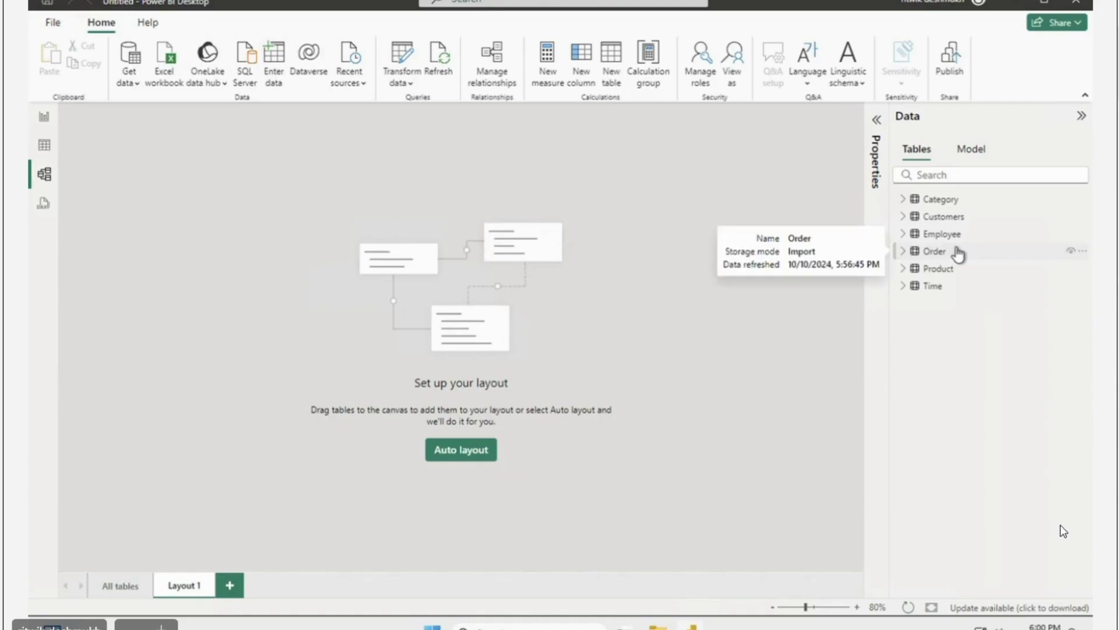
{"action": "left_click_drag", "start_coordinate": [958, 254], "coordinate": [452, 278]}
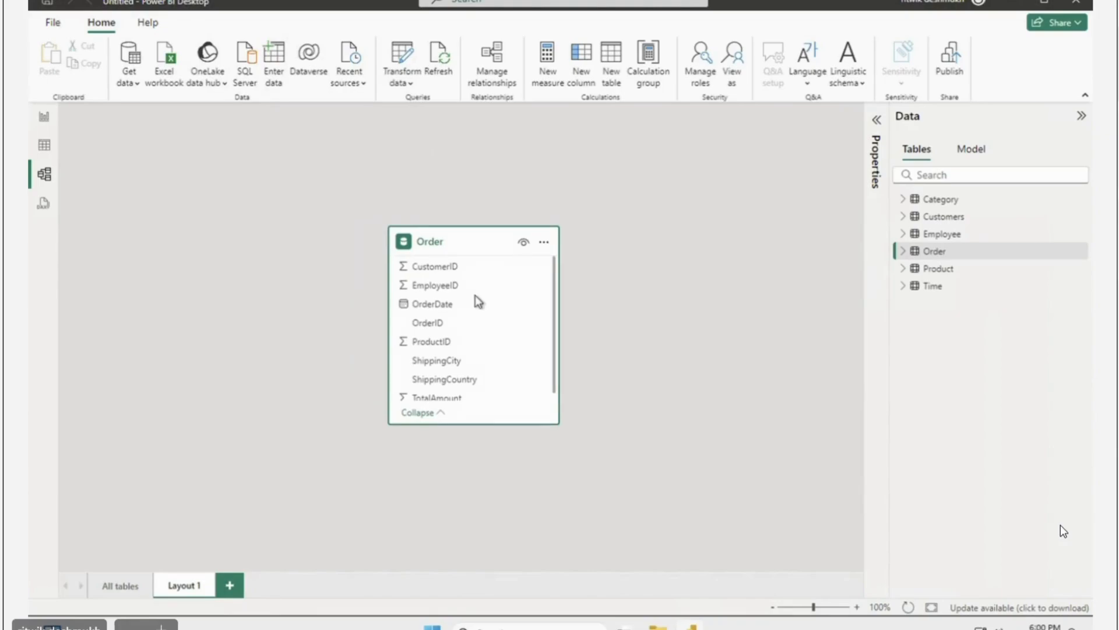
{"action": "left_click_drag", "start_coordinate": [487, 424], "coordinate": [486, 443]}
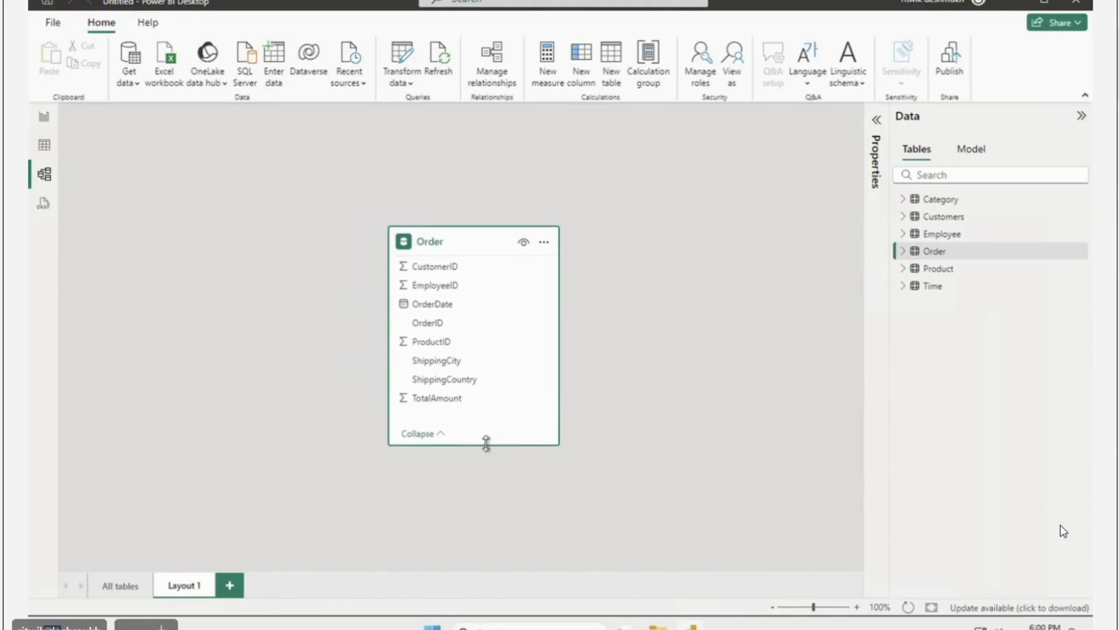
{"action": "left_click", "coordinate": [771, 607]}
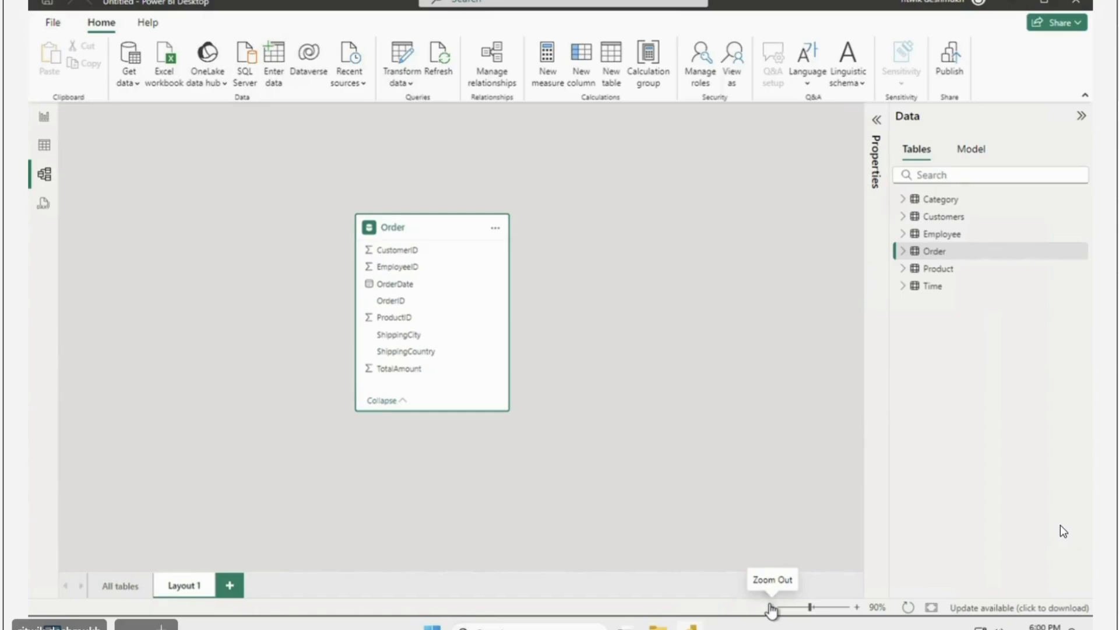
{"action": "left_click_drag", "start_coordinate": [442, 227], "coordinate": [459, 232]}
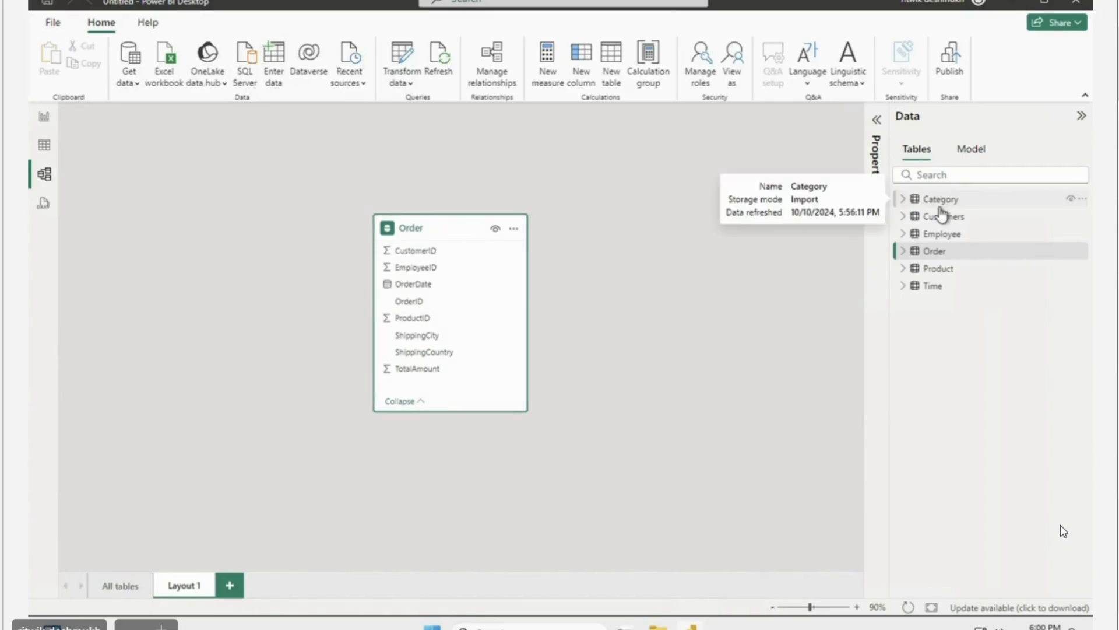
Step: Add the Category, Customers, Employee, Product and Time tables to the layout around Order, with Product between Order and Category
{"action": "left_click_drag", "start_coordinate": [941, 203], "coordinate": [707, 199]}
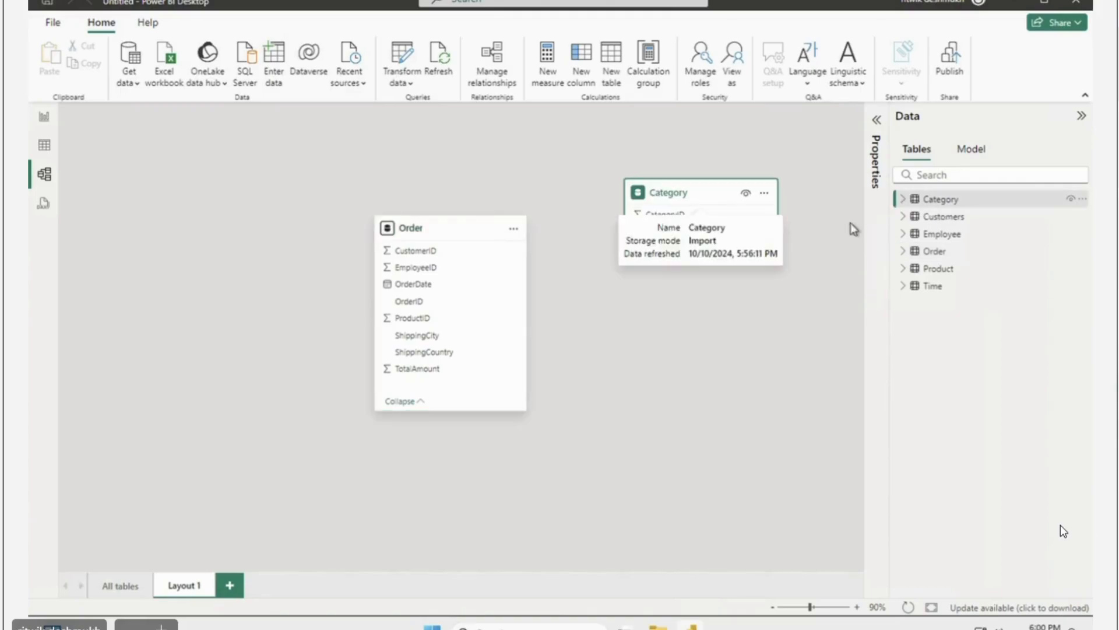
{"action": "left_click_drag", "start_coordinate": [943, 217], "coordinate": [200, 380]}
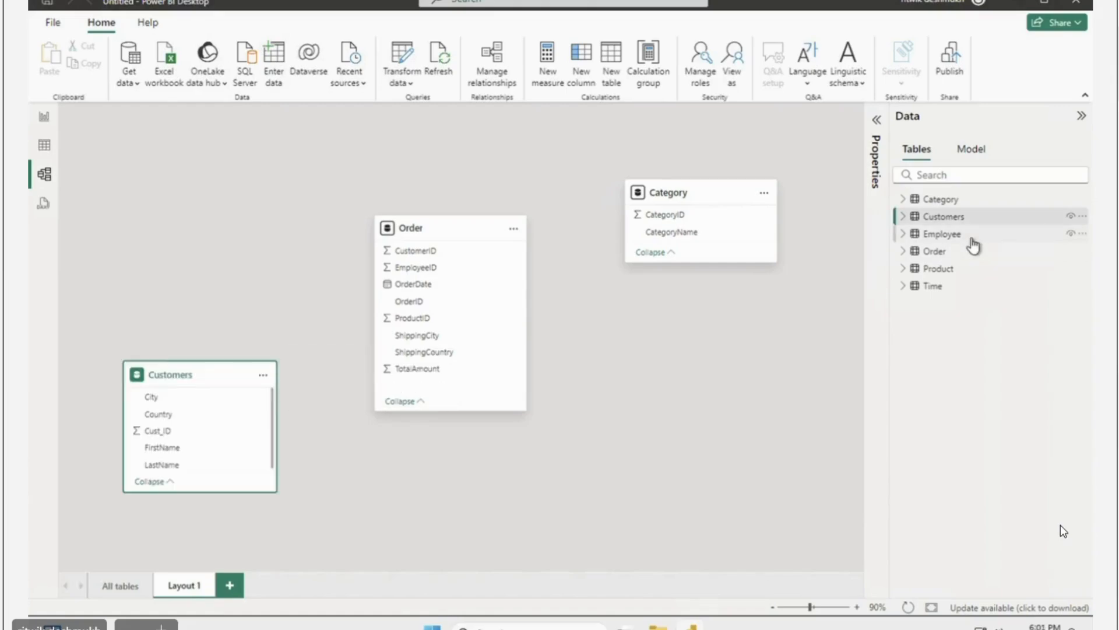
{"action": "left_click_drag", "start_coordinate": [973, 240], "coordinate": [683, 391]}
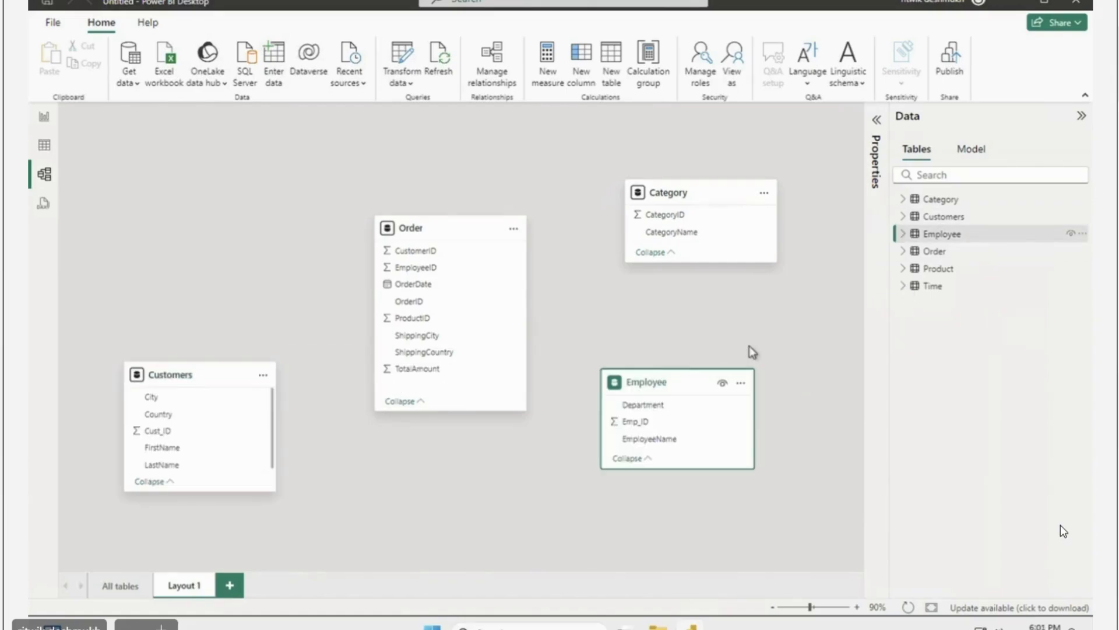
{"action": "left_click_drag", "start_coordinate": [939, 268], "coordinate": [526, 170]}
{"action": "left_click_drag", "start_coordinate": [719, 188], "coordinate": [806, 182]}
{"action": "left_click_drag", "start_coordinate": [577, 169], "coordinate": [676, 173]}
{"action": "left_click_drag", "start_coordinate": [932, 286], "coordinate": [156, 178]}
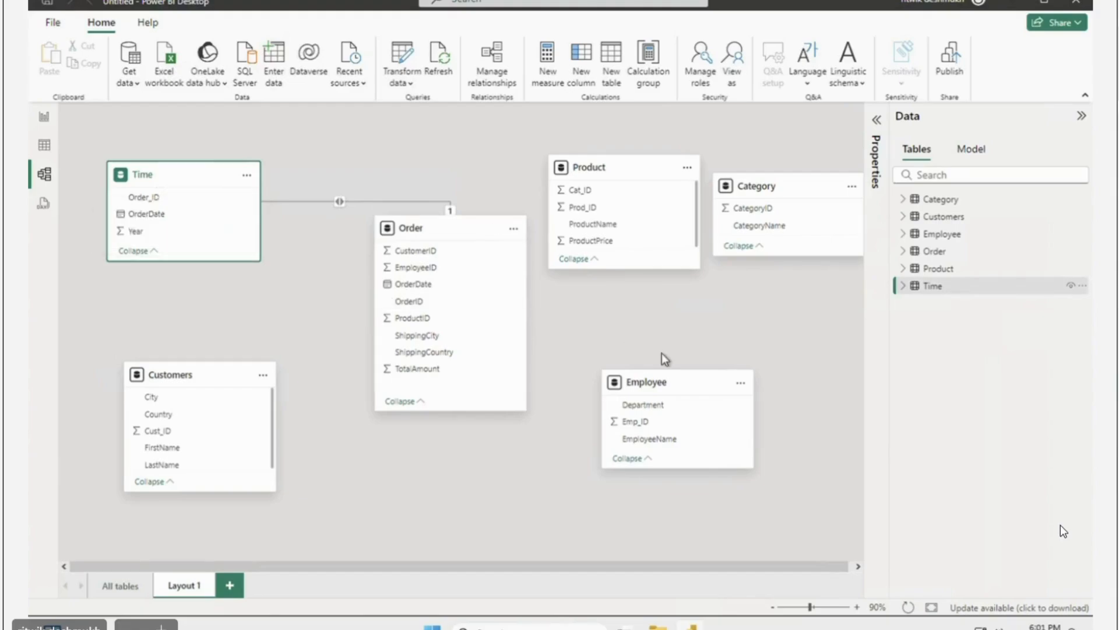
Step: Align the Employee card below Product beside the Order table, and move the Category card down next to Product
{"action": "left_click_drag", "start_coordinate": [676, 382], "coordinate": [627, 395]}
{"action": "left_click_drag", "start_coordinate": [645, 182], "coordinate": [646, 213]}
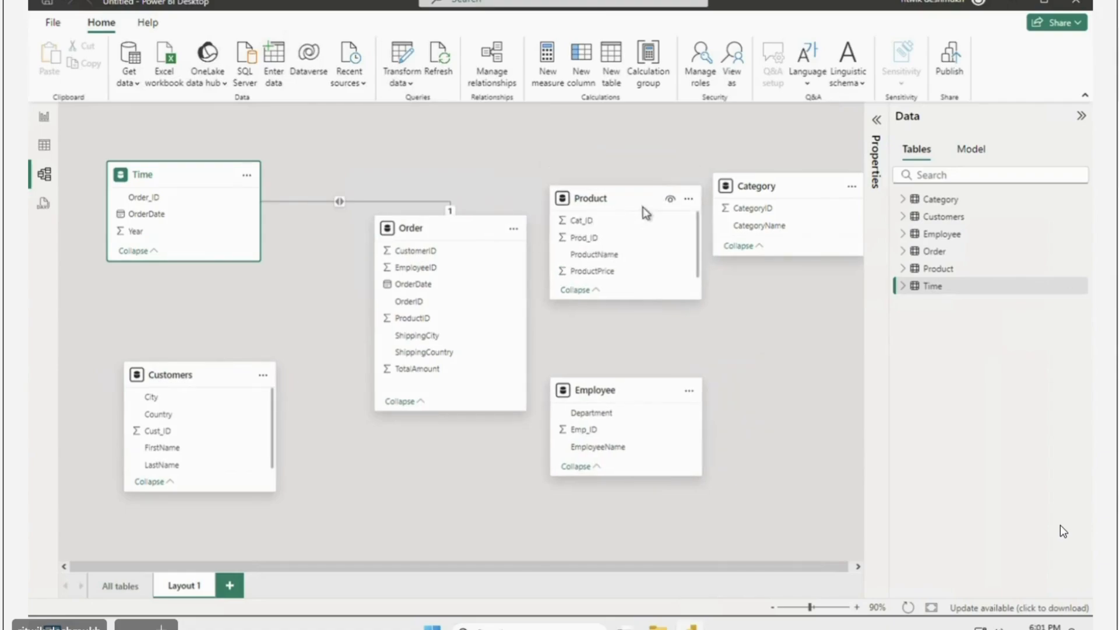
{"action": "left_click_drag", "start_coordinate": [798, 201], "coordinate": [795, 286]}
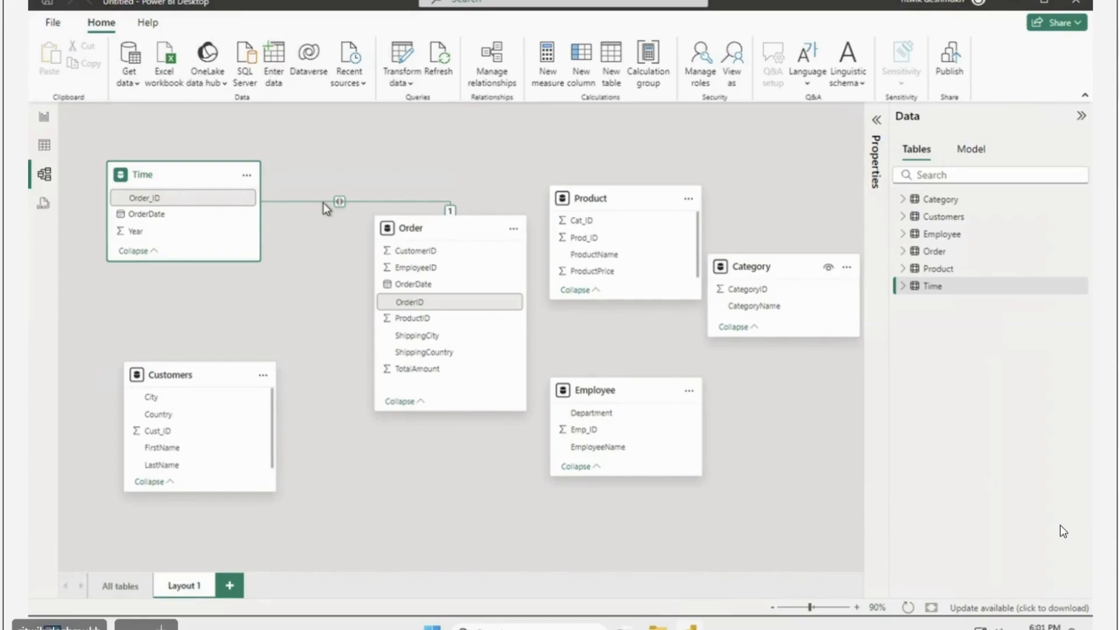
Step: Examine the Time–Order relationship's linked fields and the OrderID, CustomerID and EmployeeID fields in the Order table
{"action": "mouse_move", "coordinate": [175, 205]}
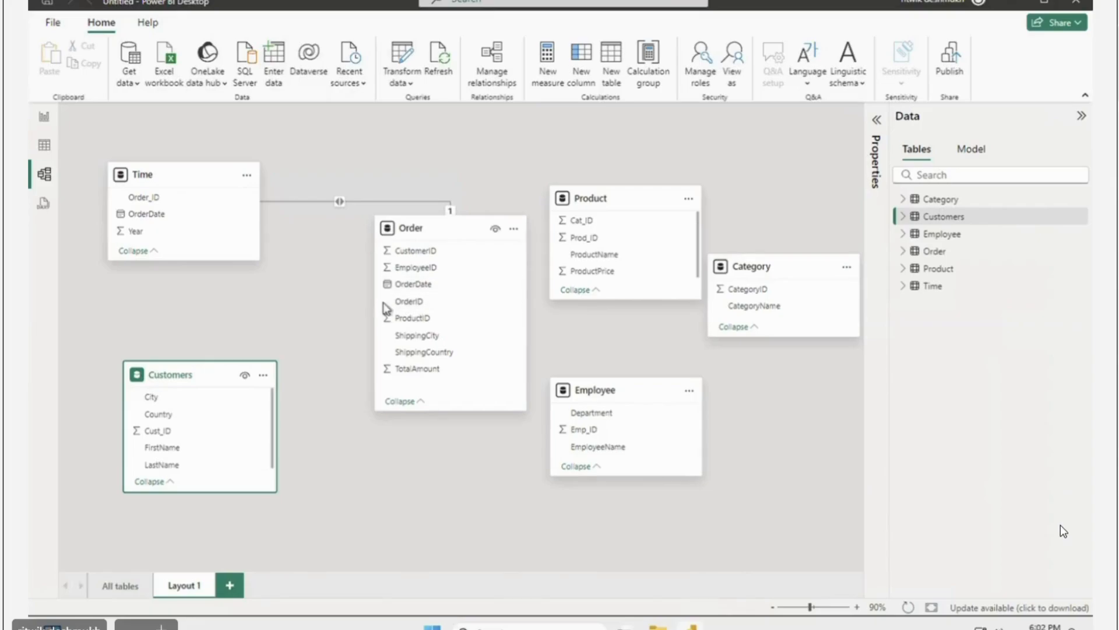
{"action": "left_click", "coordinate": [436, 302]}
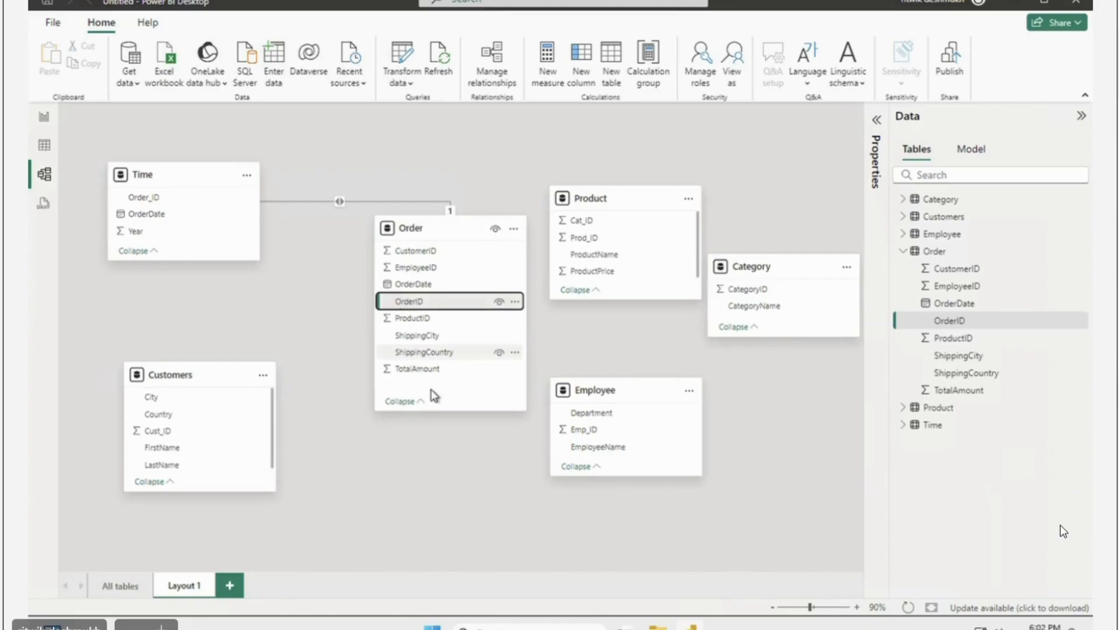
{"action": "left_click", "coordinate": [433, 252]}
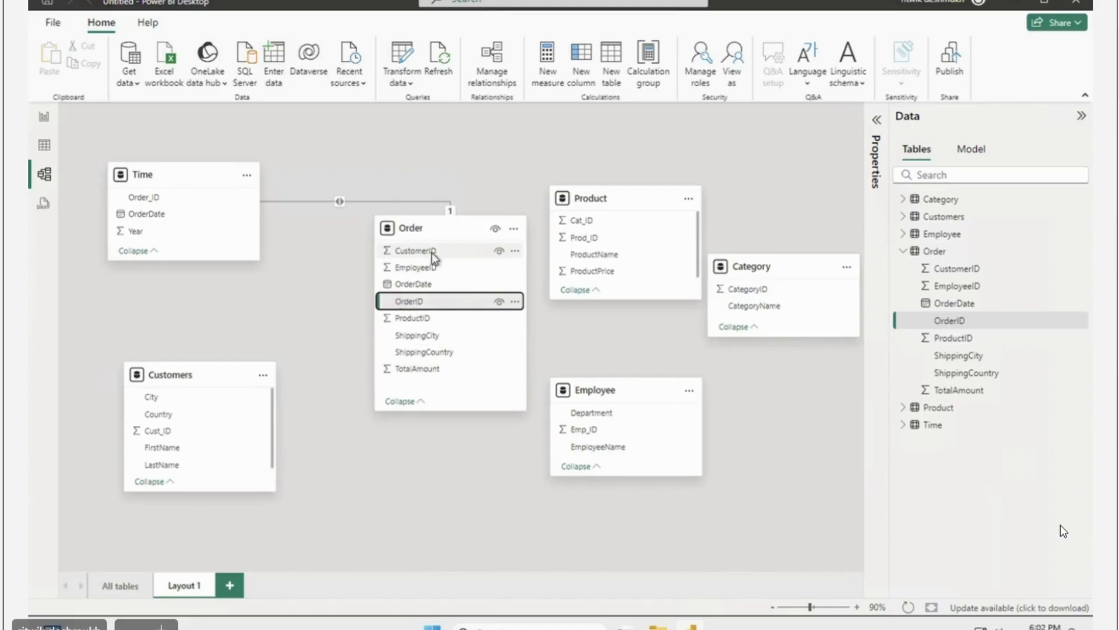
{"action": "left_click", "coordinate": [434, 267]}
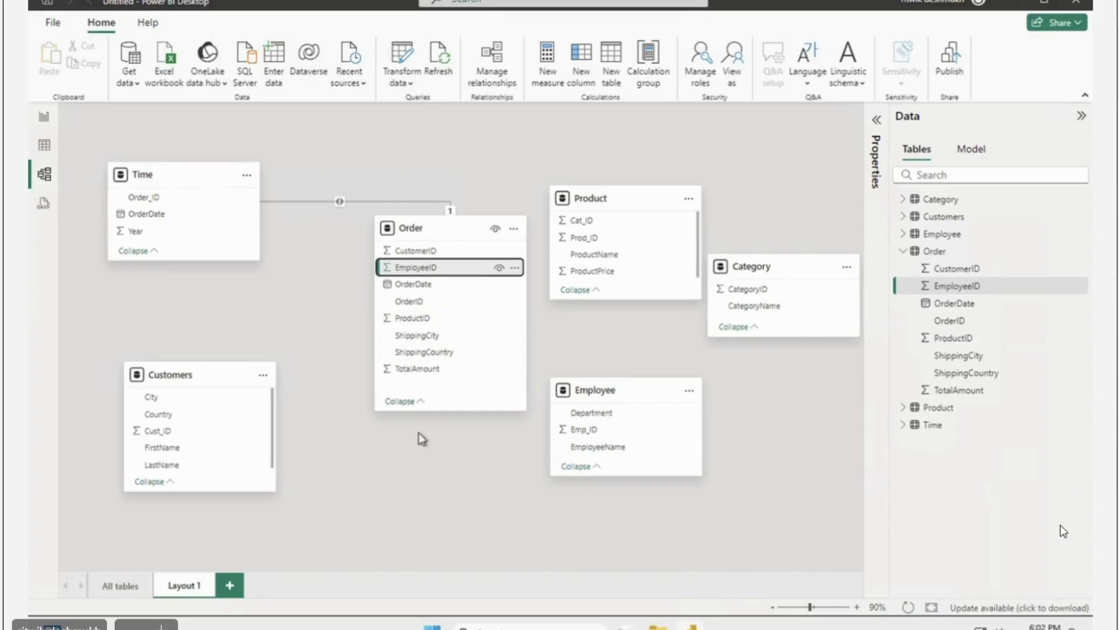
Step: Lengthen the Customers card in the new layout to fit all its fields, and select OrderID in the Order table
{"action": "left_click_drag", "start_coordinate": [240, 492], "coordinate": [239, 511]}
{"action": "left_click", "coordinate": [382, 469]}
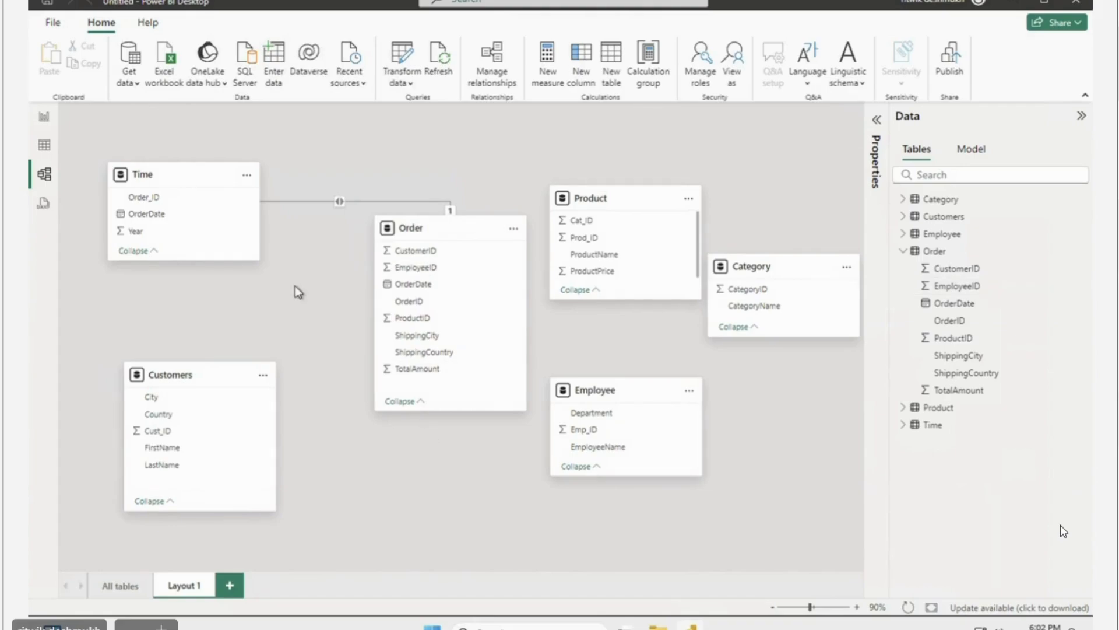
{"action": "left_click", "coordinate": [421, 305]}
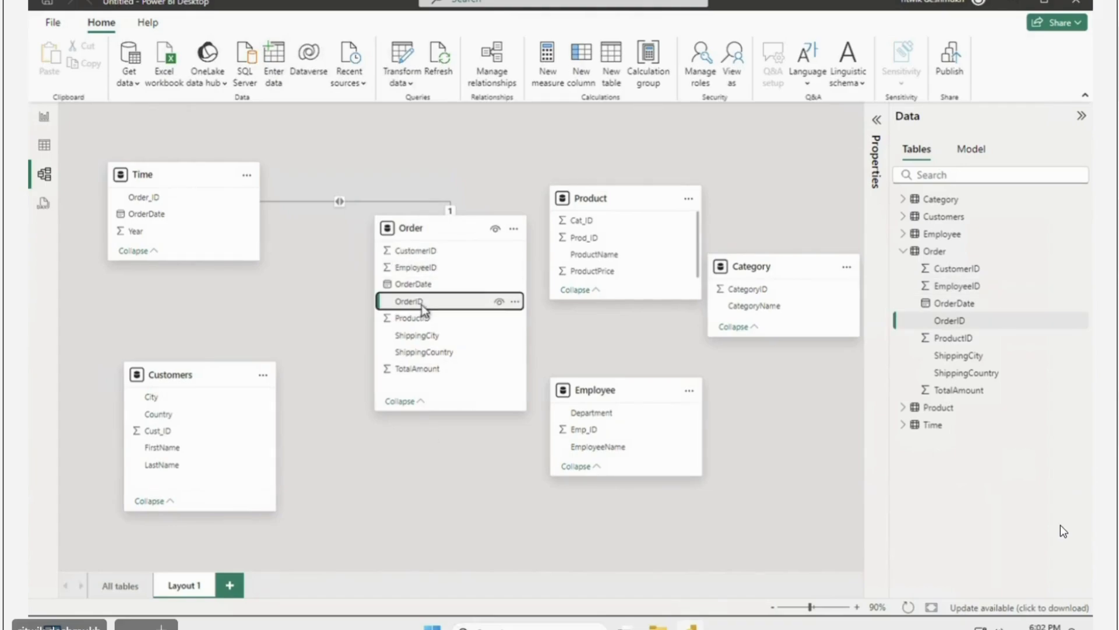
Step: Examine the Order_ID key field in the Time table and the Cust_ID key field in the Customers table
{"action": "left_click", "coordinate": [162, 200]}
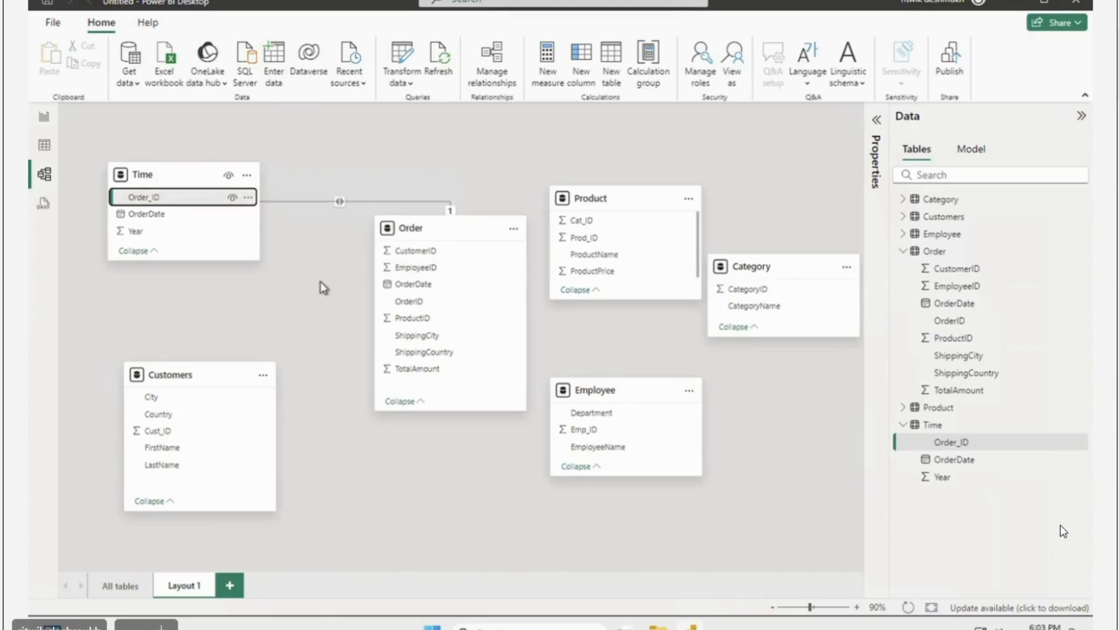
{"action": "left_click", "coordinate": [155, 432]}
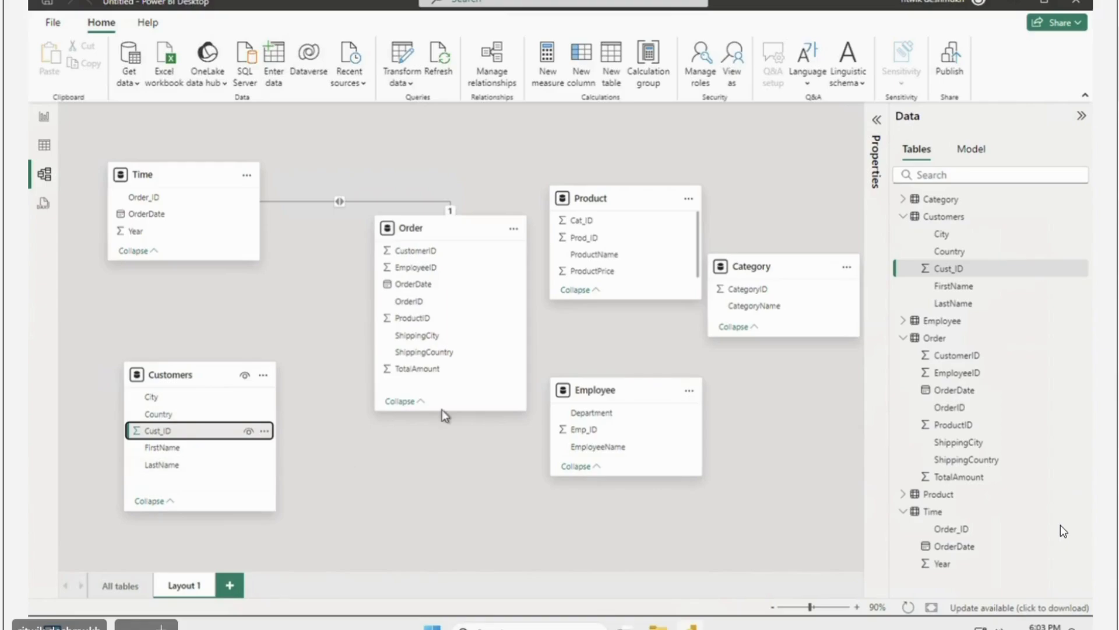
{"action": "left_click", "coordinate": [396, 452]}
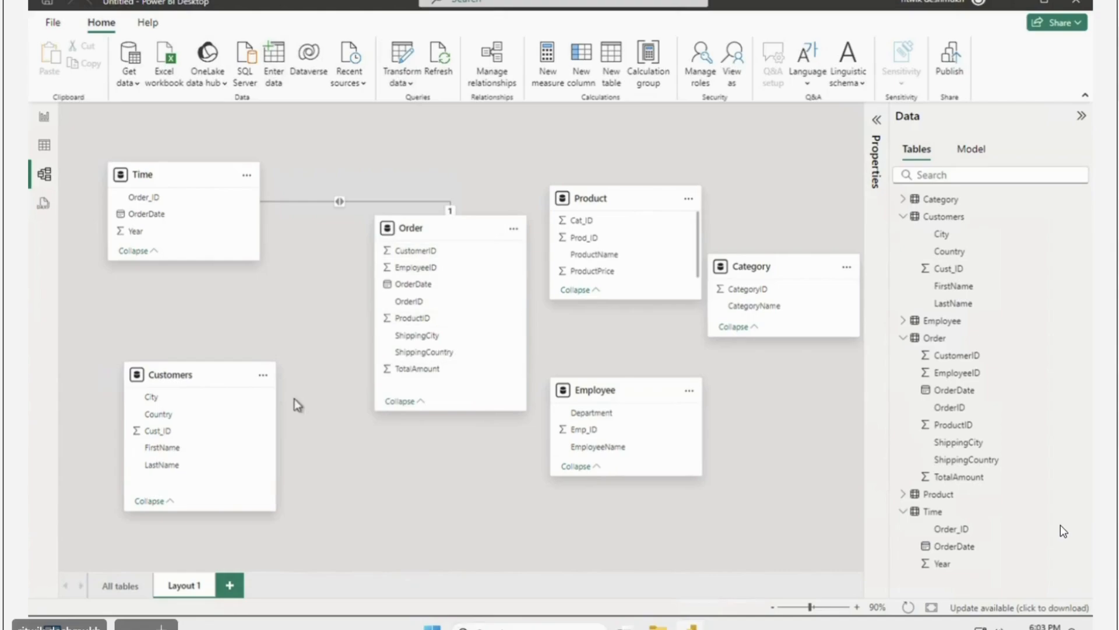
Step: Create an active one-to-many (1:*) relationship from Cust_ID in Customers to CustomerID in Order, with single cross-filter direction
{"action": "left_click", "coordinate": [174, 435]}
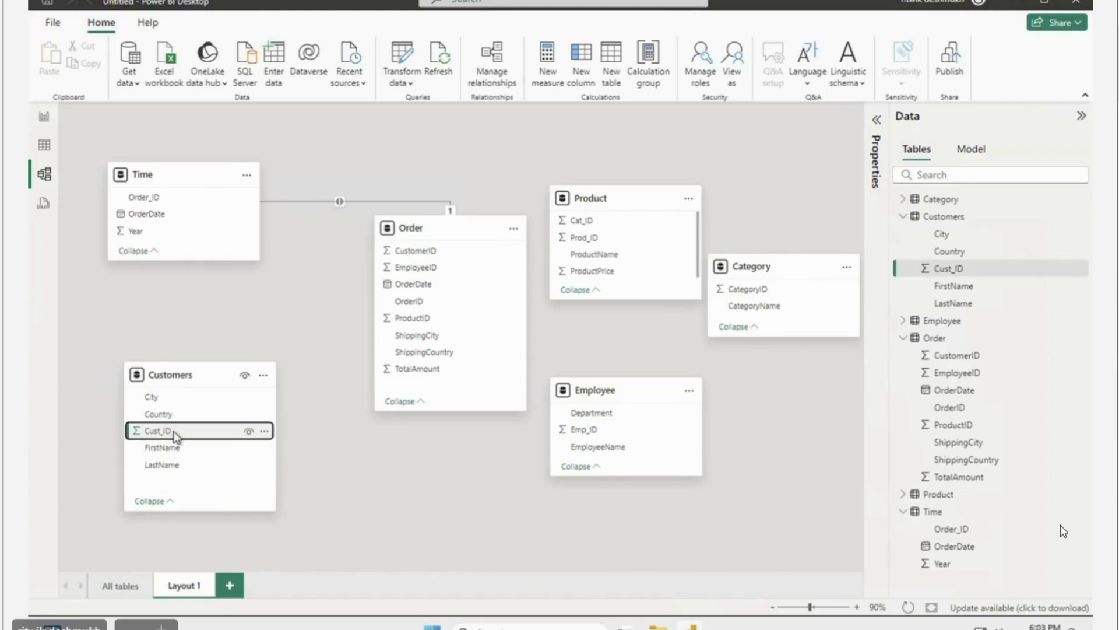
{"action": "left_click_drag", "start_coordinate": [173, 431], "coordinate": [452, 257]}
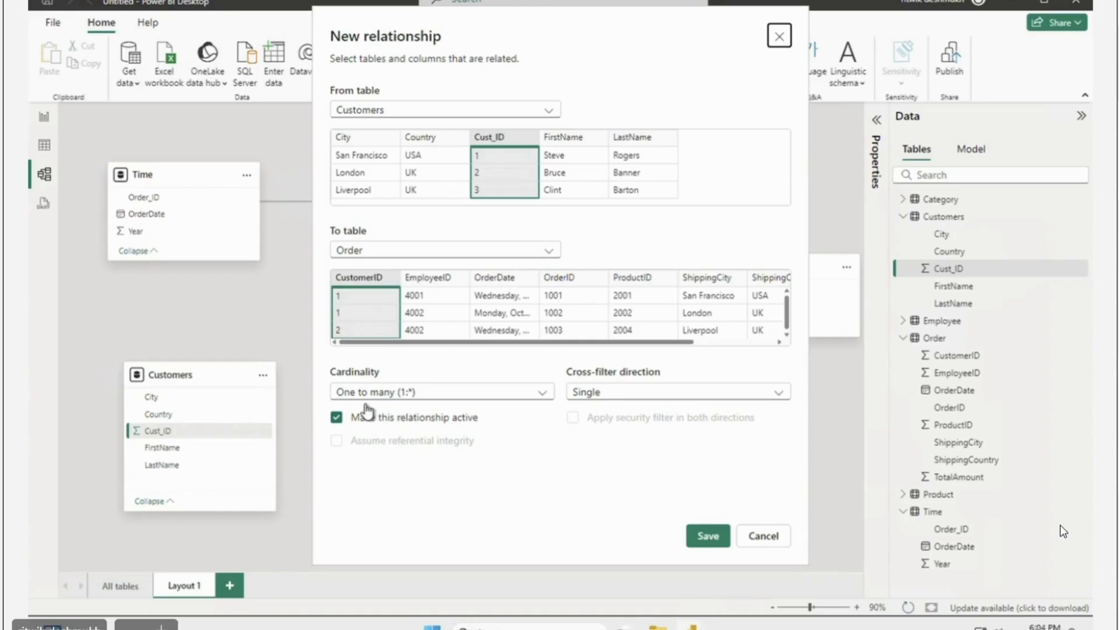
{"action": "left_click", "coordinate": [544, 401]}
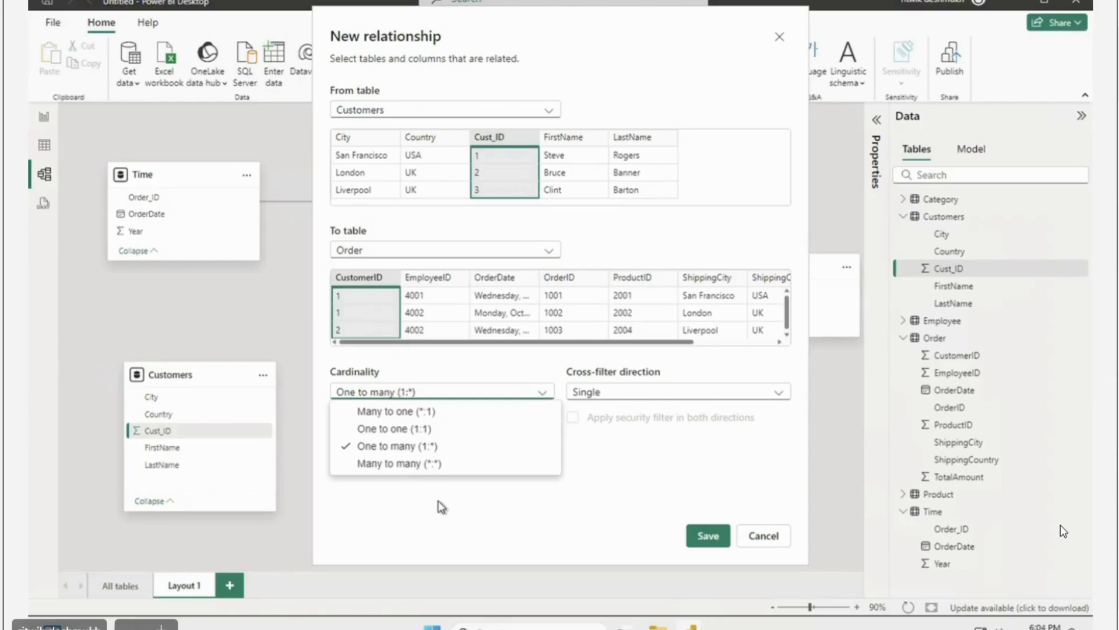
{"action": "left_click", "coordinate": [437, 448]}
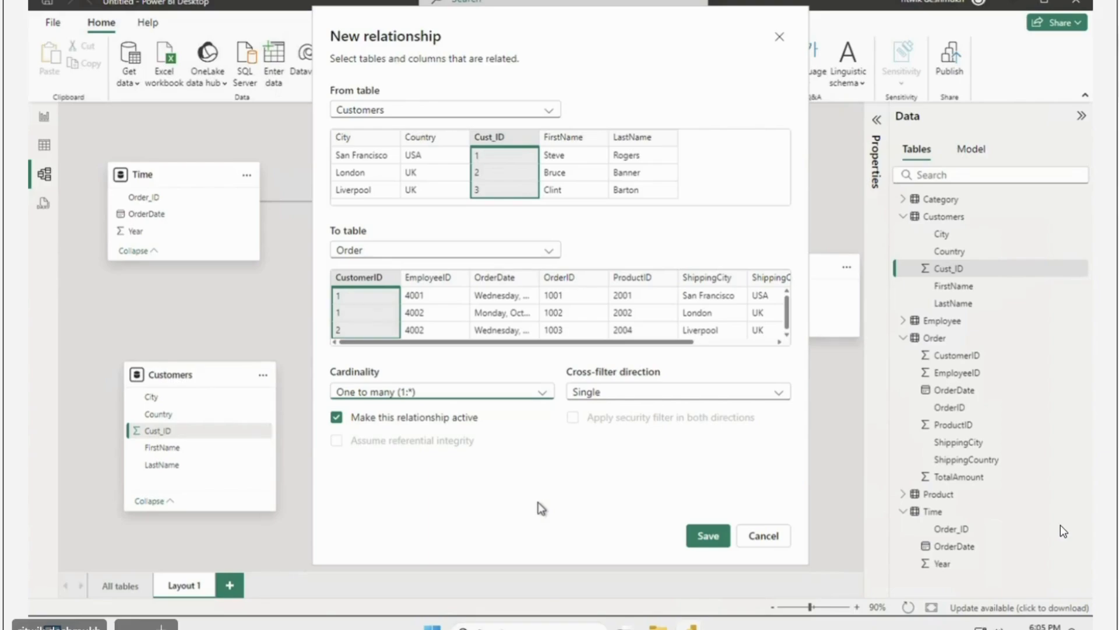
{"action": "left_click", "coordinate": [712, 537]}
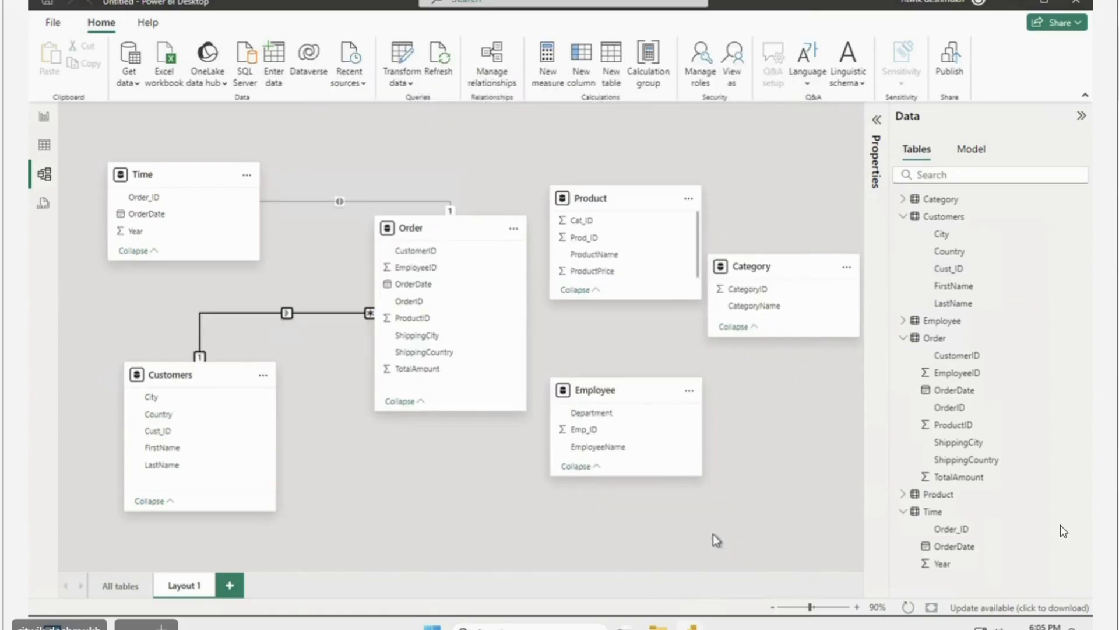